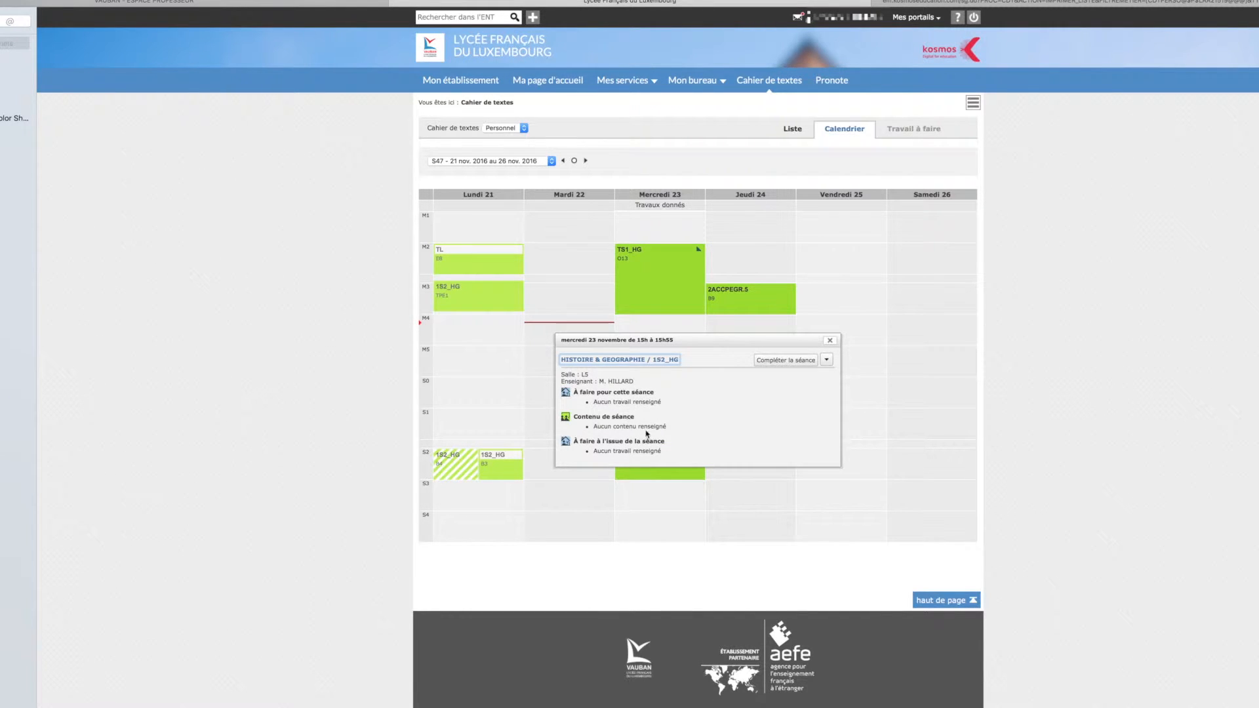
Step: View the details of the TS1_HG session on Wednesday 23 November, then close them
left_click(830, 340)
left_click(654, 284)
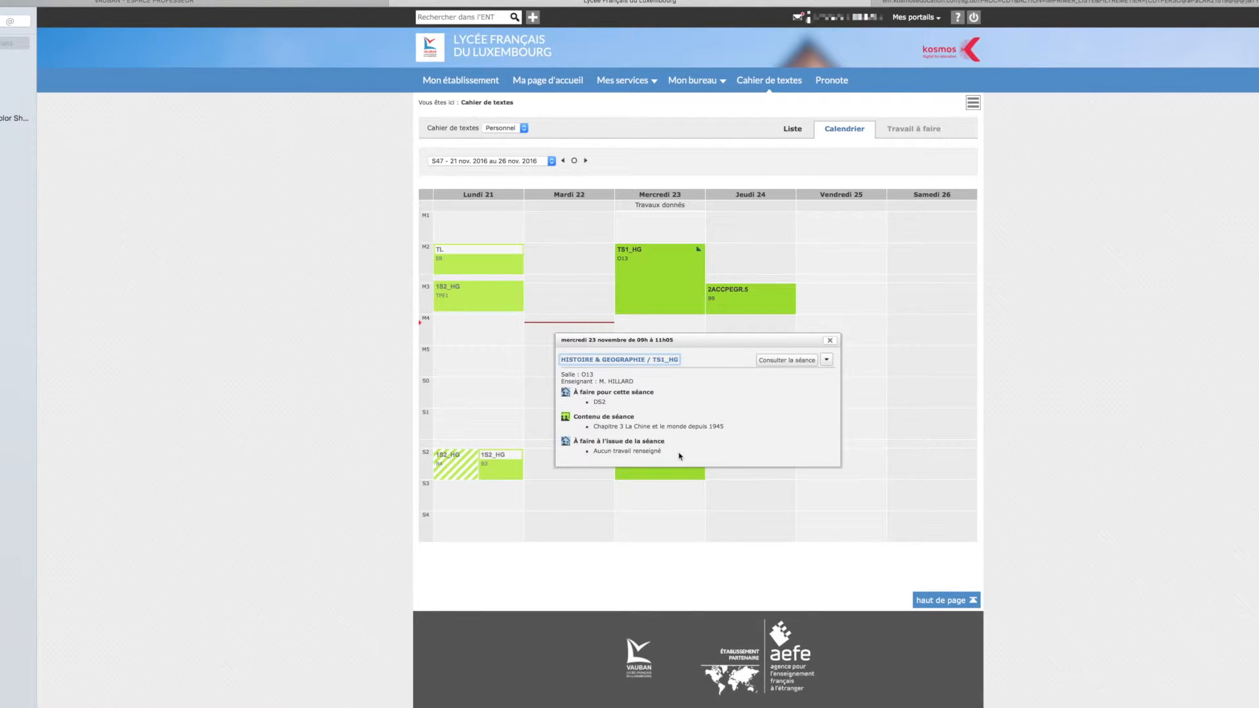
left_click(829, 340)
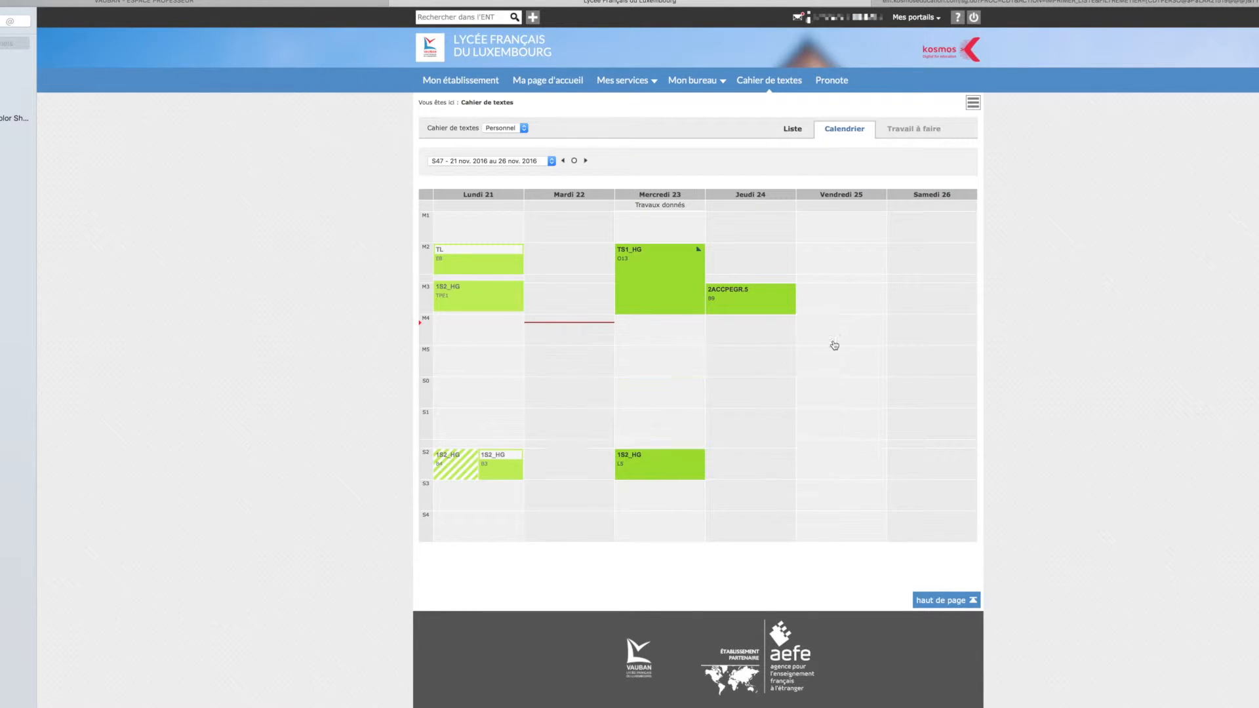
Step: Go back to the week of 14 November and view the 1S2_HG session in room B4 on Wednesday 16, then close it
left_click(563, 161)
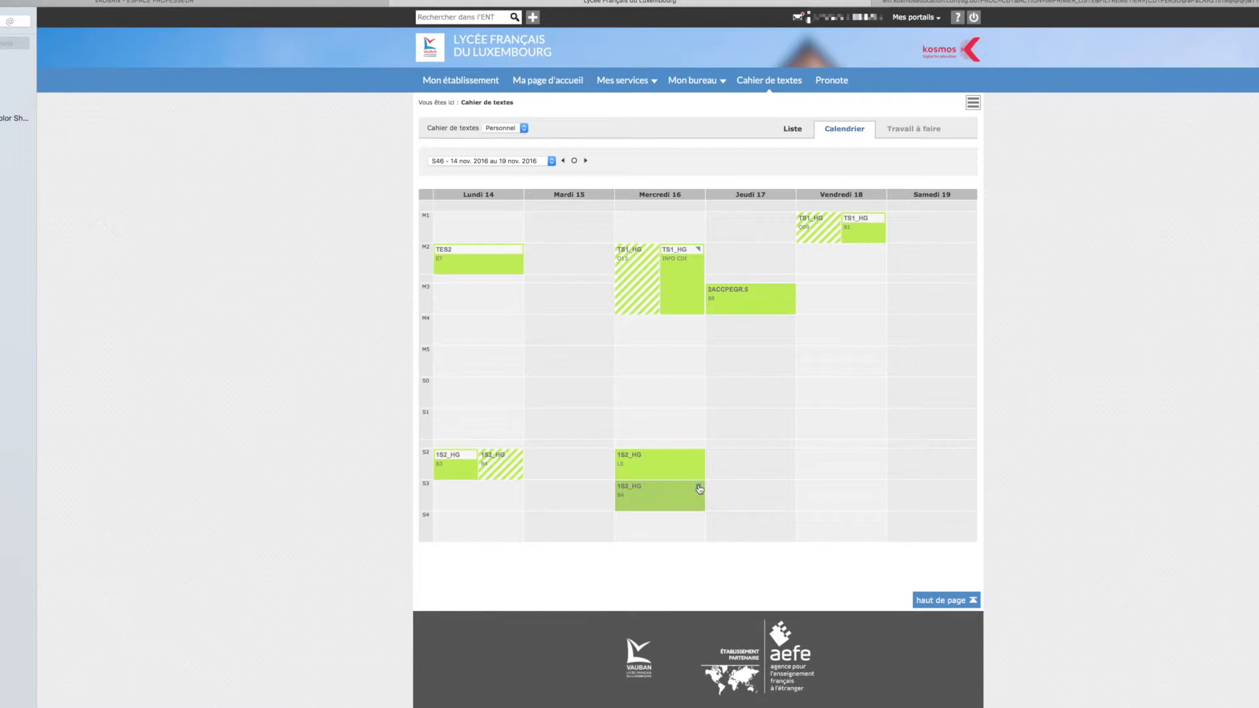
left_click(661, 502)
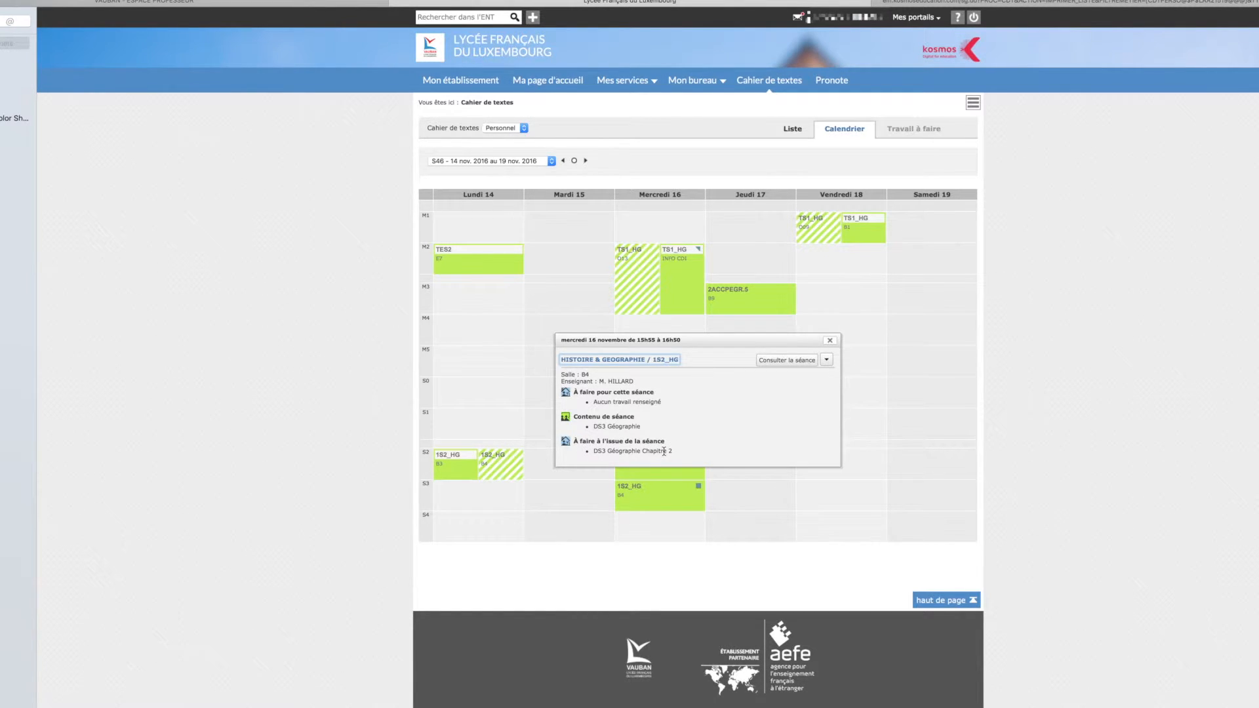
left_click(829, 340)
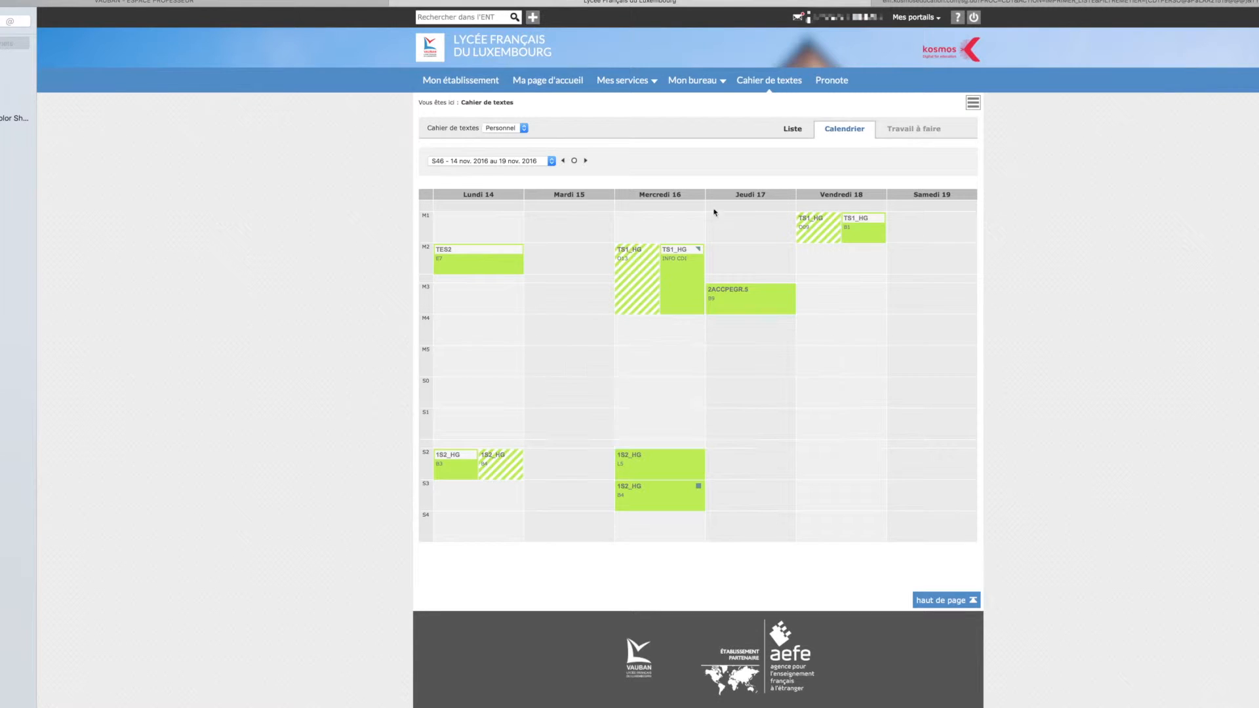
Step: Return to the current week and view the work assigned for Wednesday 23 November, then close the list
left_click(572, 161)
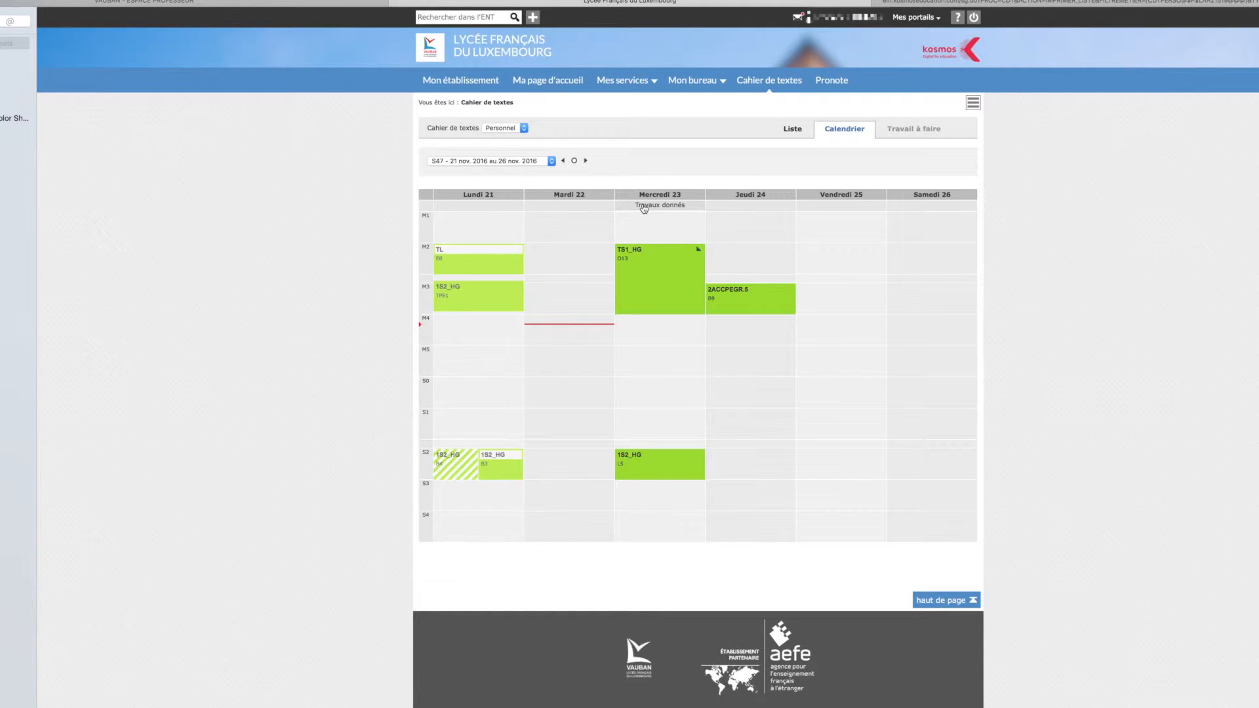
left_click(669, 209)
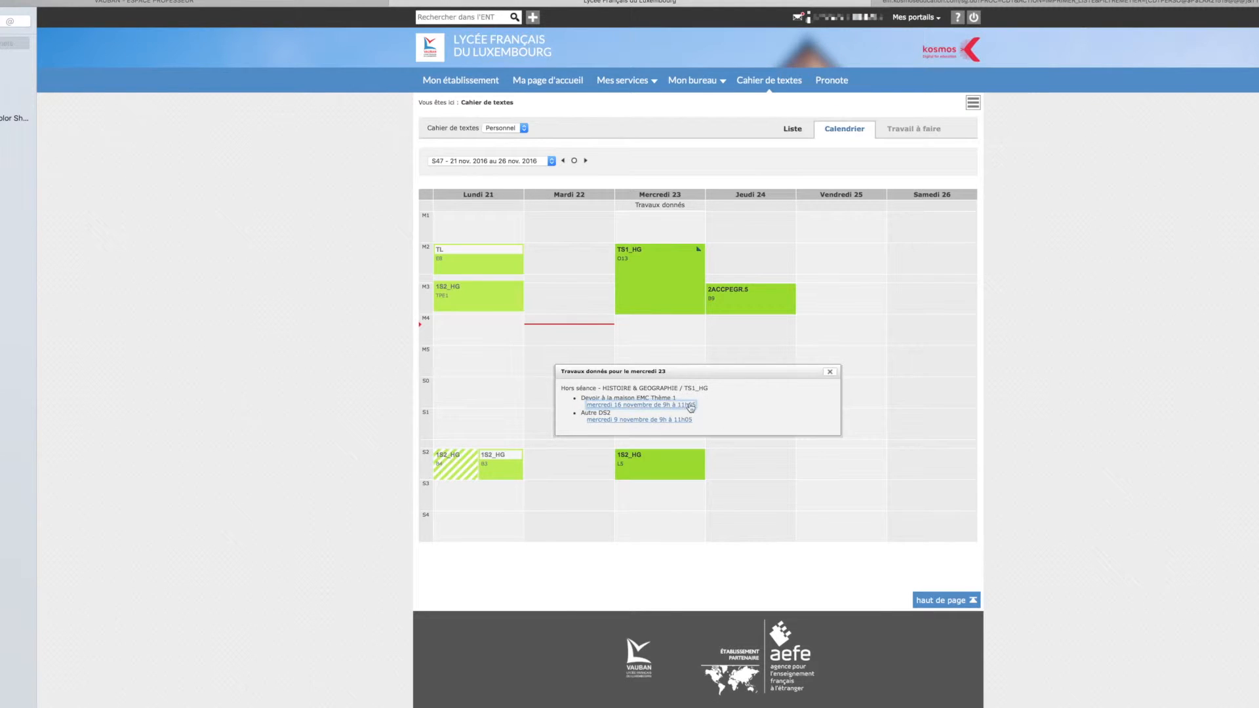
left_click(830, 373)
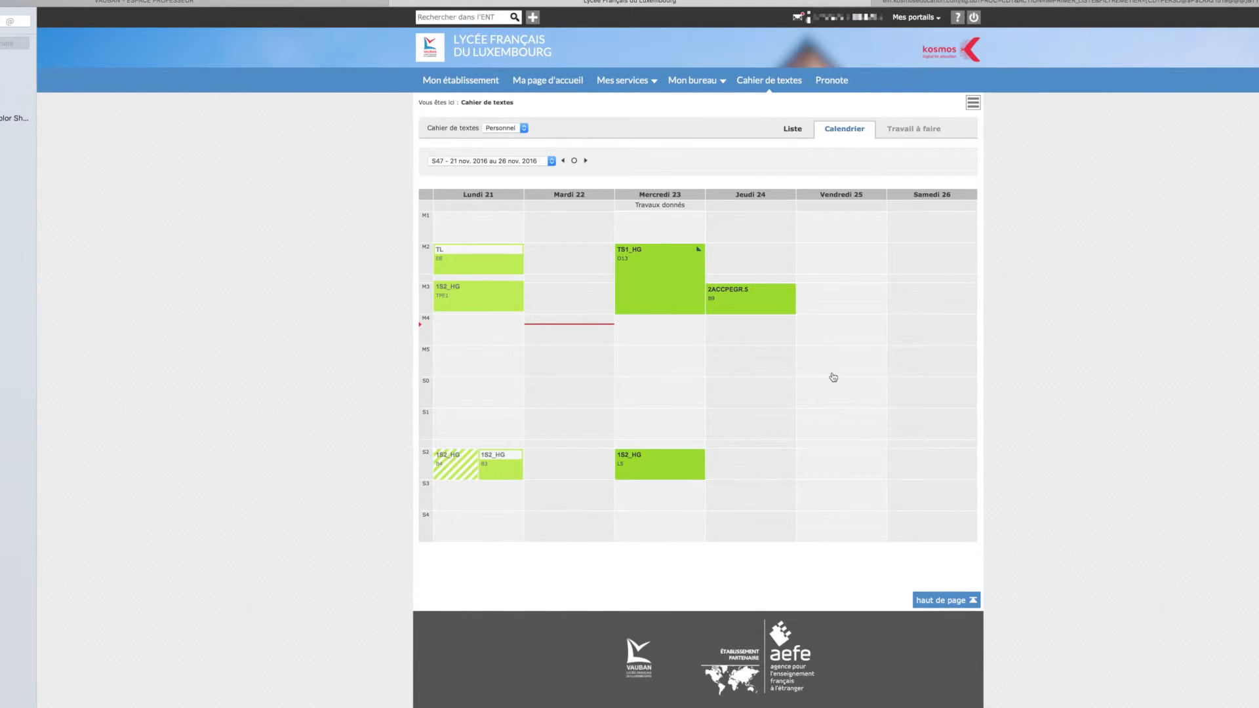
Step: Open the TS1_HG session of Wednesday 30 November in the following week for completion and look over its form
left_click(585, 161)
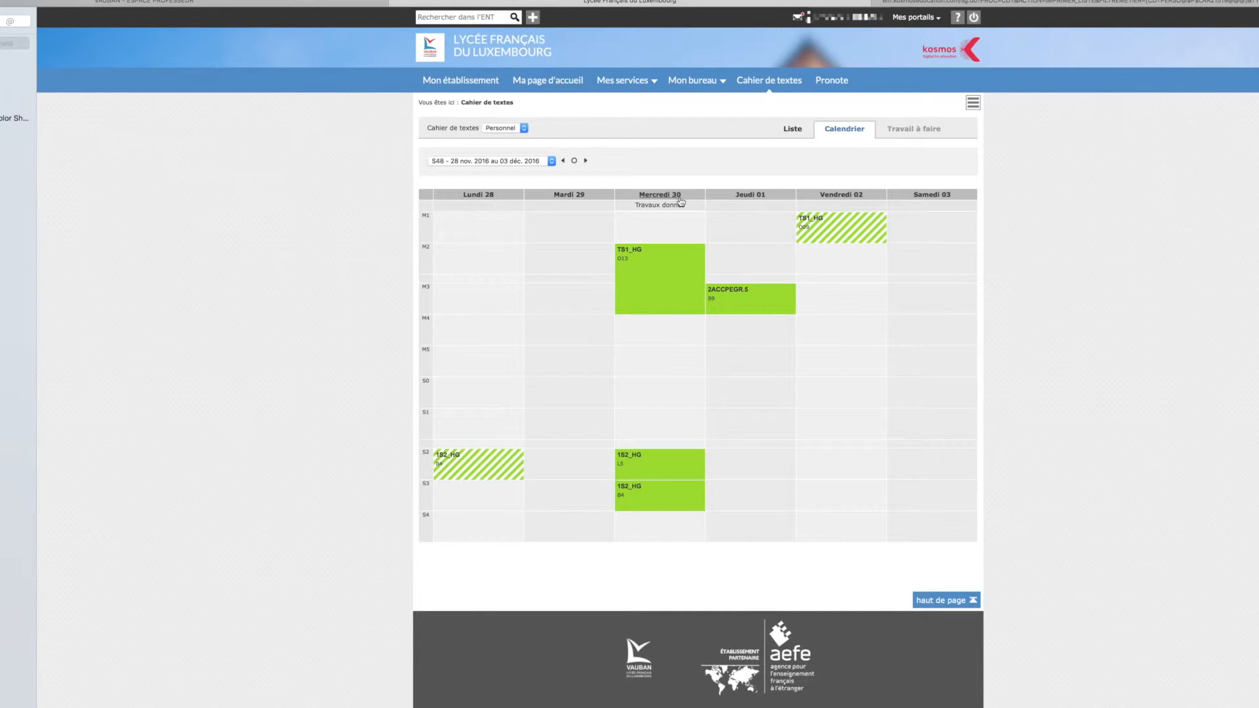
left_click(672, 284)
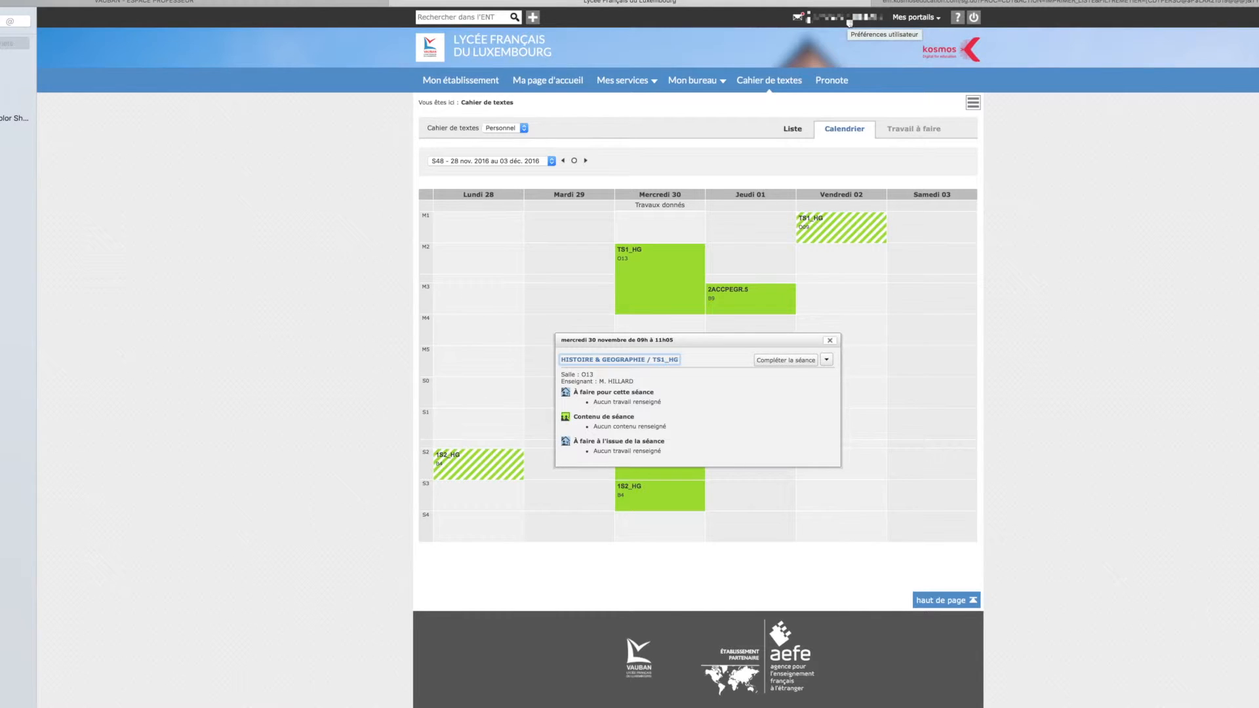
left_click(790, 361)
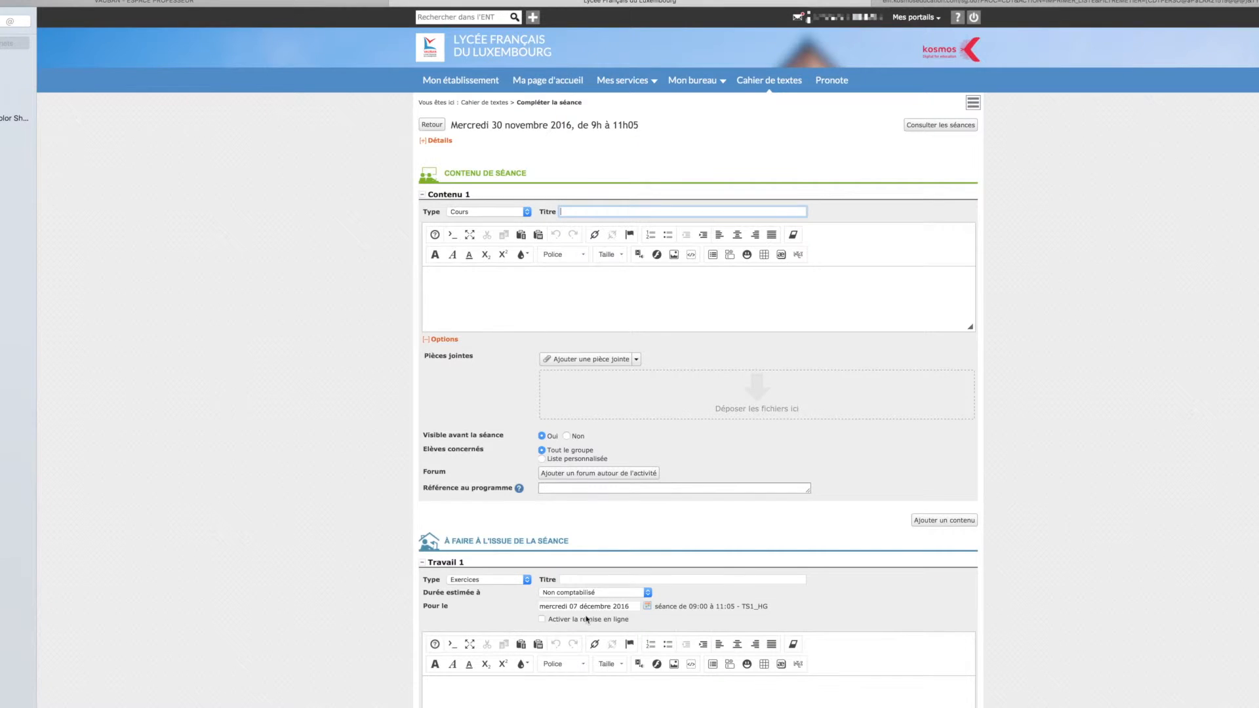
scroll(586, 623, "down", 5)
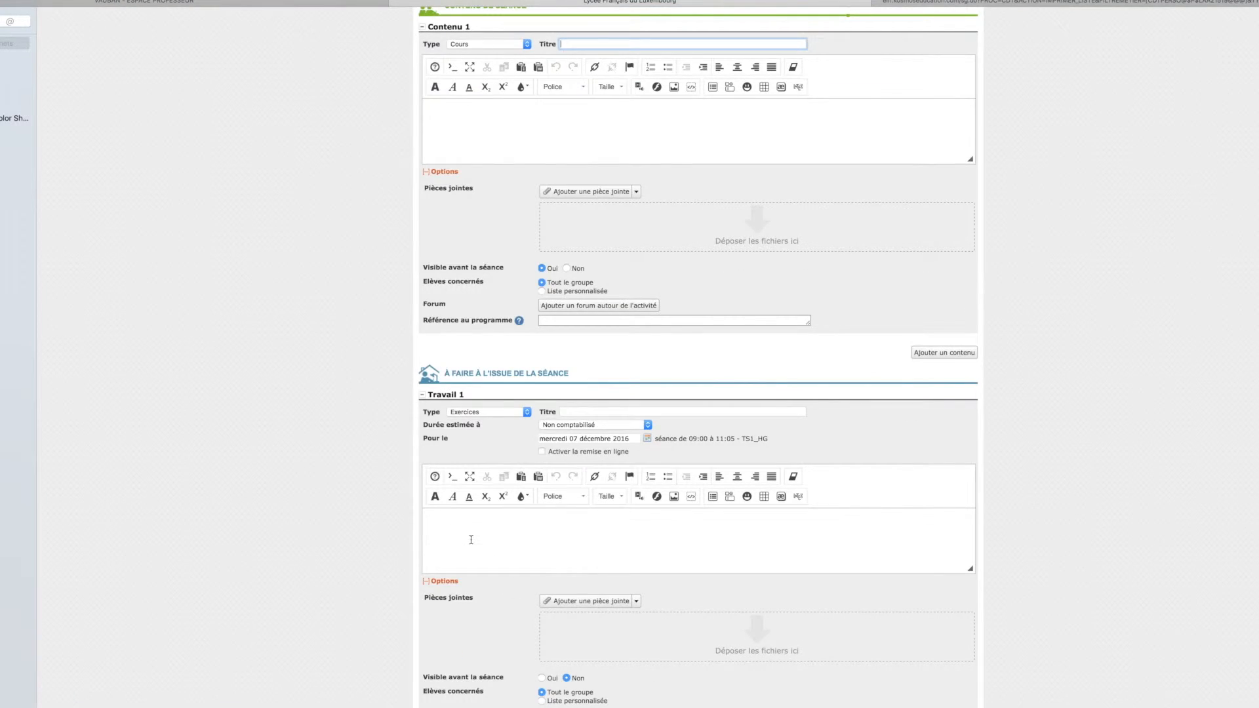
scroll(471, 539, "up", 5)
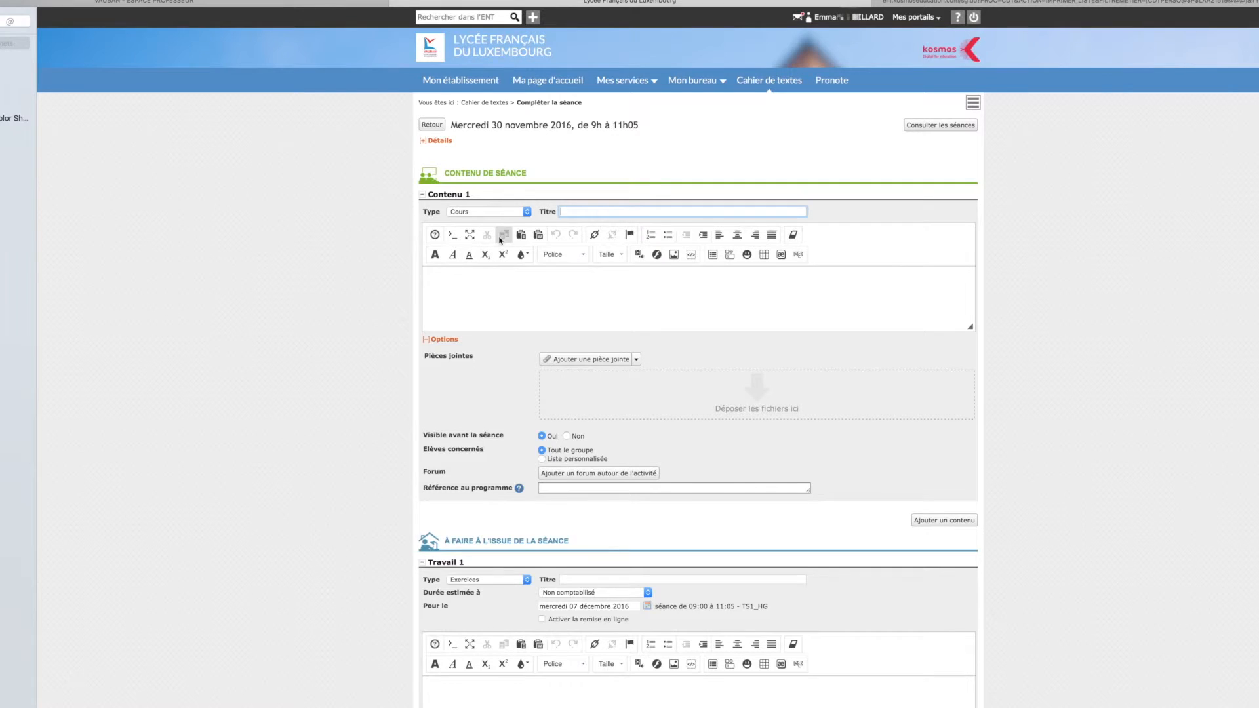
Step: Keep the first content's type as Cours and title it "TH3 La Chine et le monde"
left_click(527, 212)
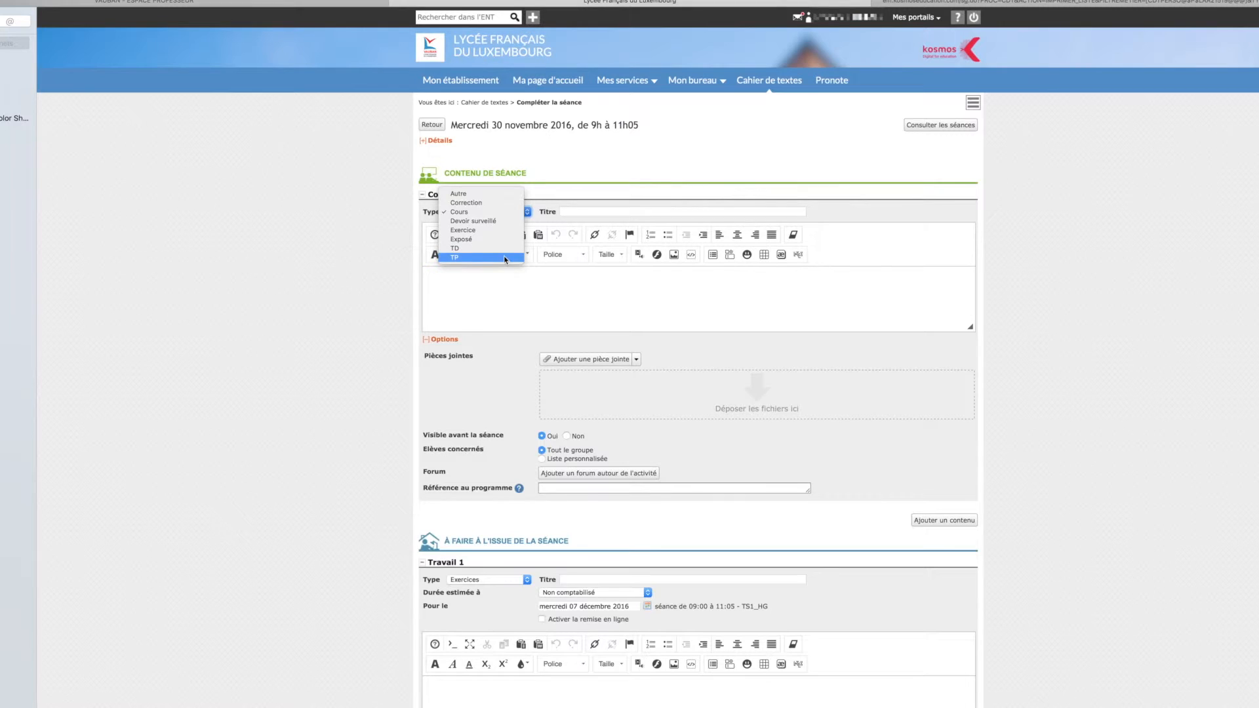
left_click(506, 212)
left_click(572, 211)
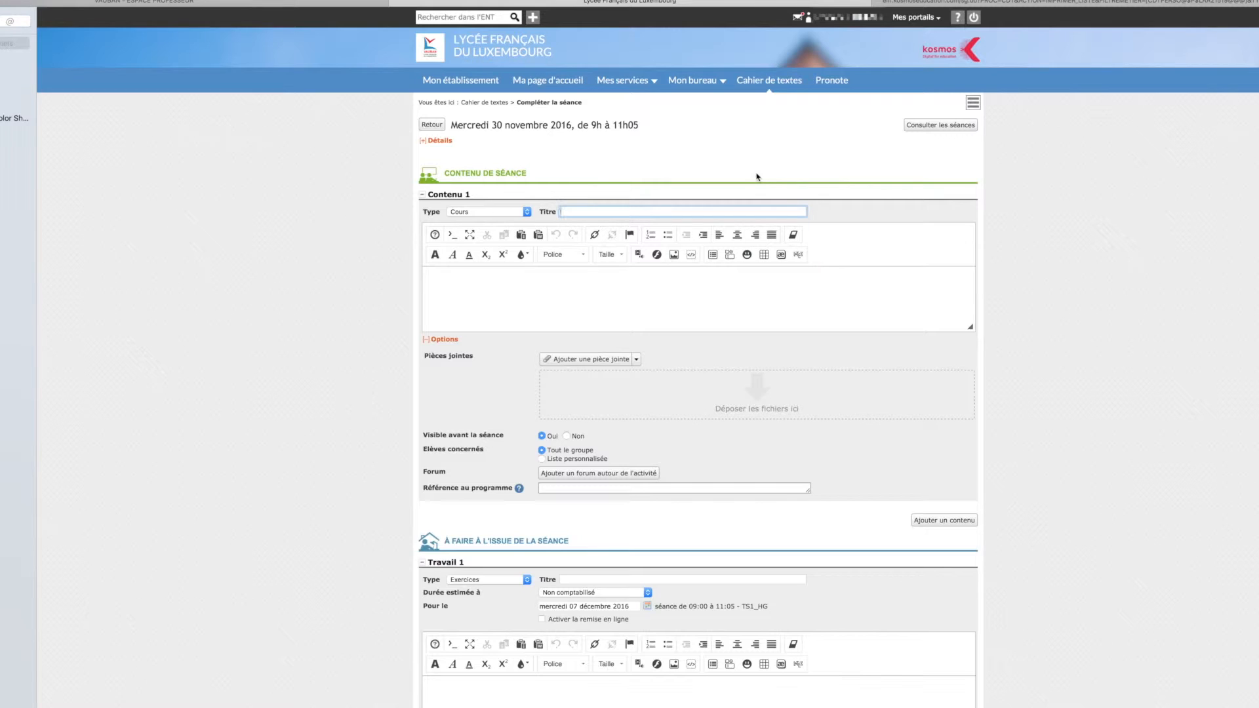
type("TH3 La Chine et l")
type("e monde")
left_click(499, 279)
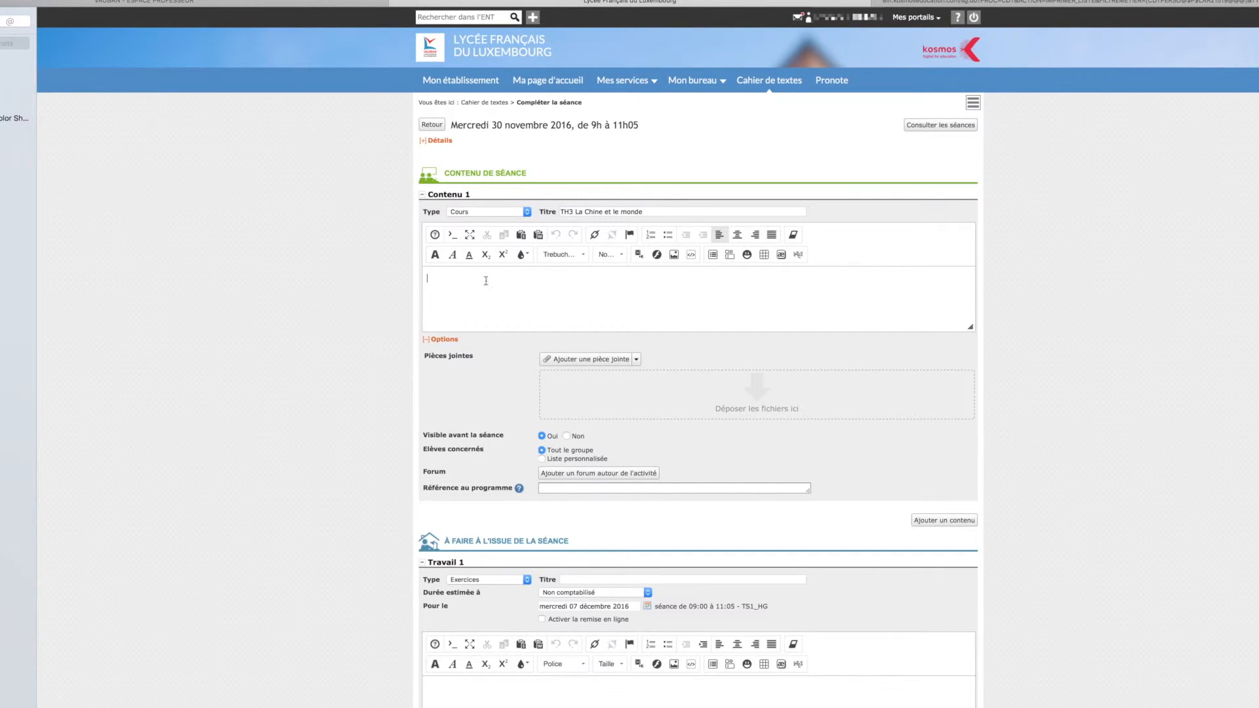
type("Chapitre")
type(" 3")
type(" La Chine et le monde  ")
type("Introduction")
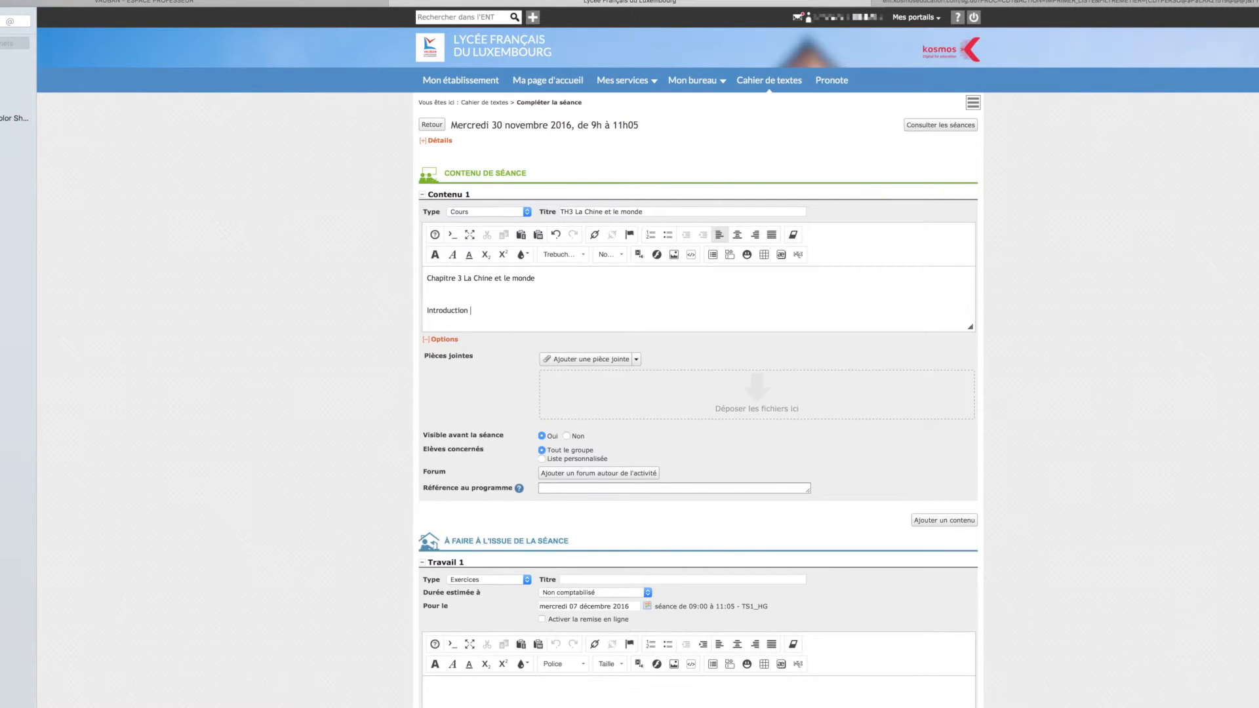
type(" : une chine millénaire")
left_click_drag(565, 313, 699, 282)
key("BackSpace")
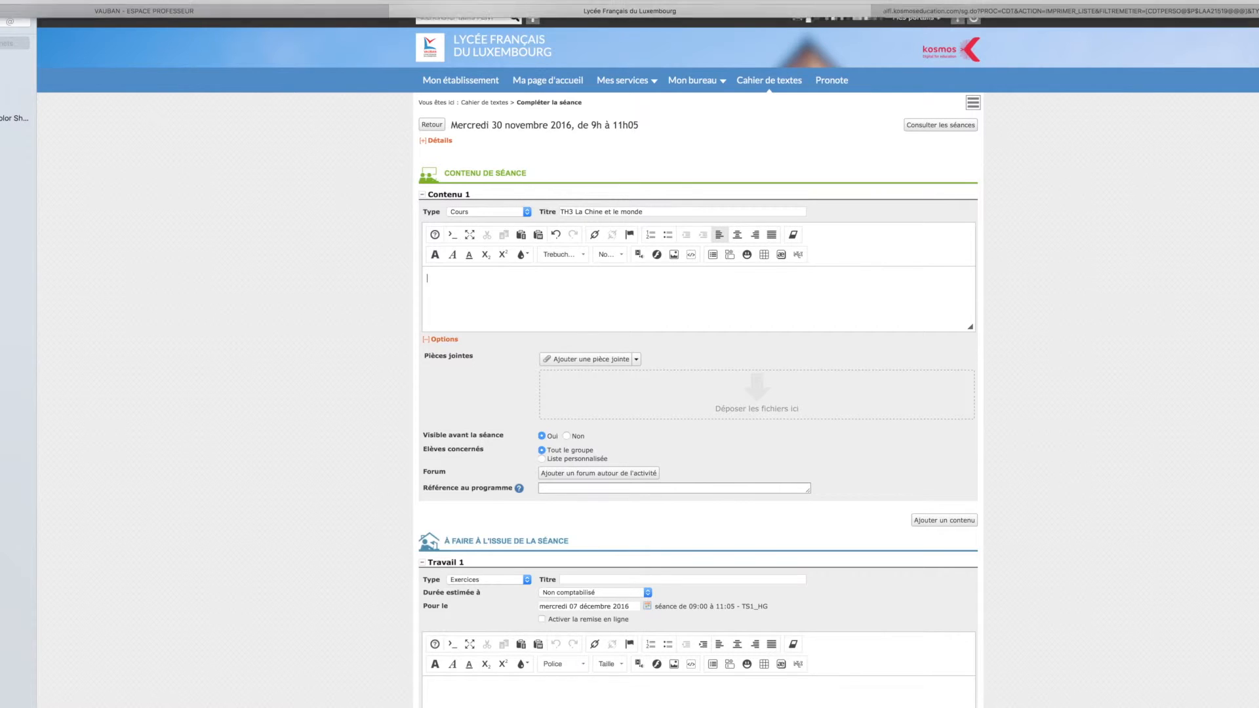
Step: Switch to the Word lesson plan and copy the "Début TH3 : La Chine et le monde depuis 1949" and "INTRODUCTION : Une Chine millénaire…" lines under sessions 16-17
key("ctrl+super+f")
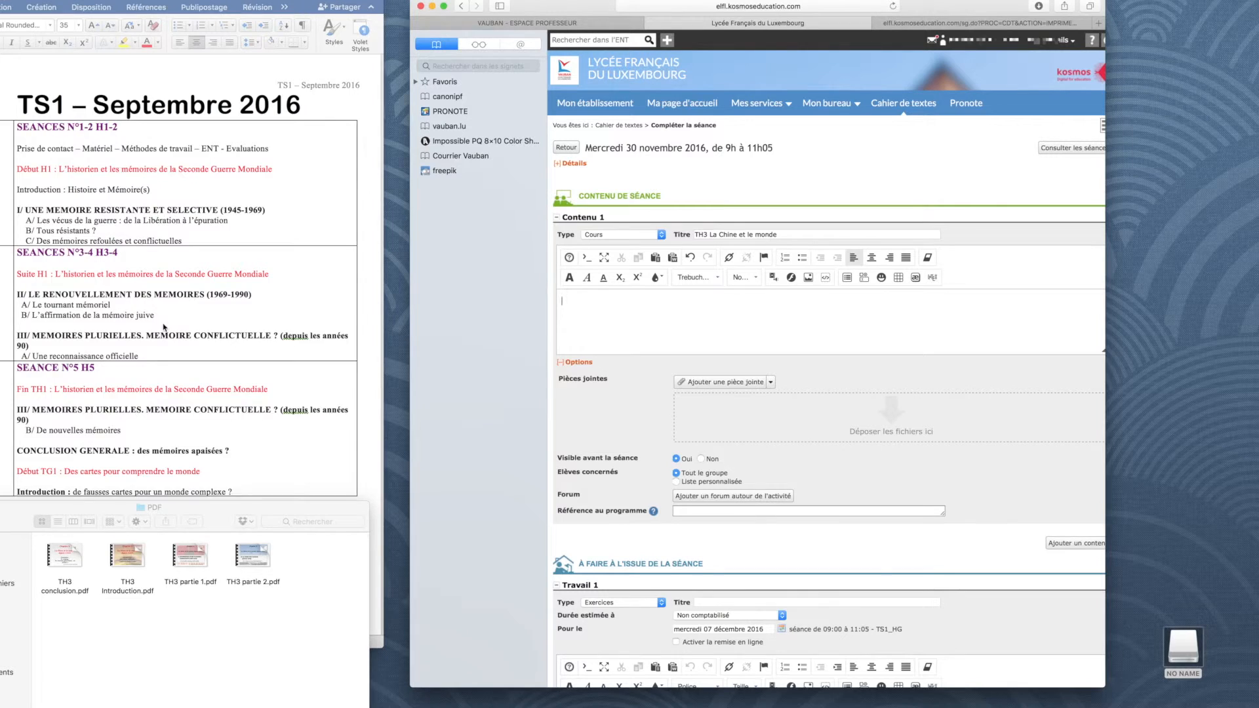
scroll(164, 330, "down", 1)
scroll(170, 411, "down", 10)
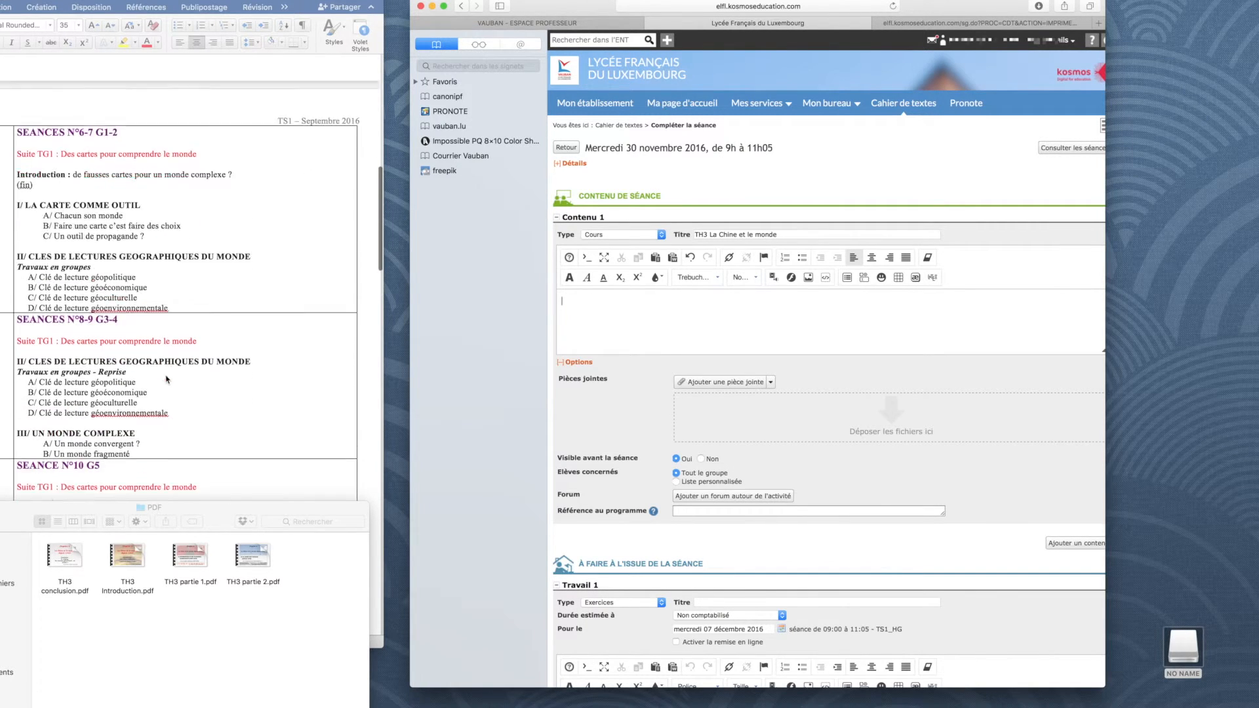
scroll(167, 377, "down", 12)
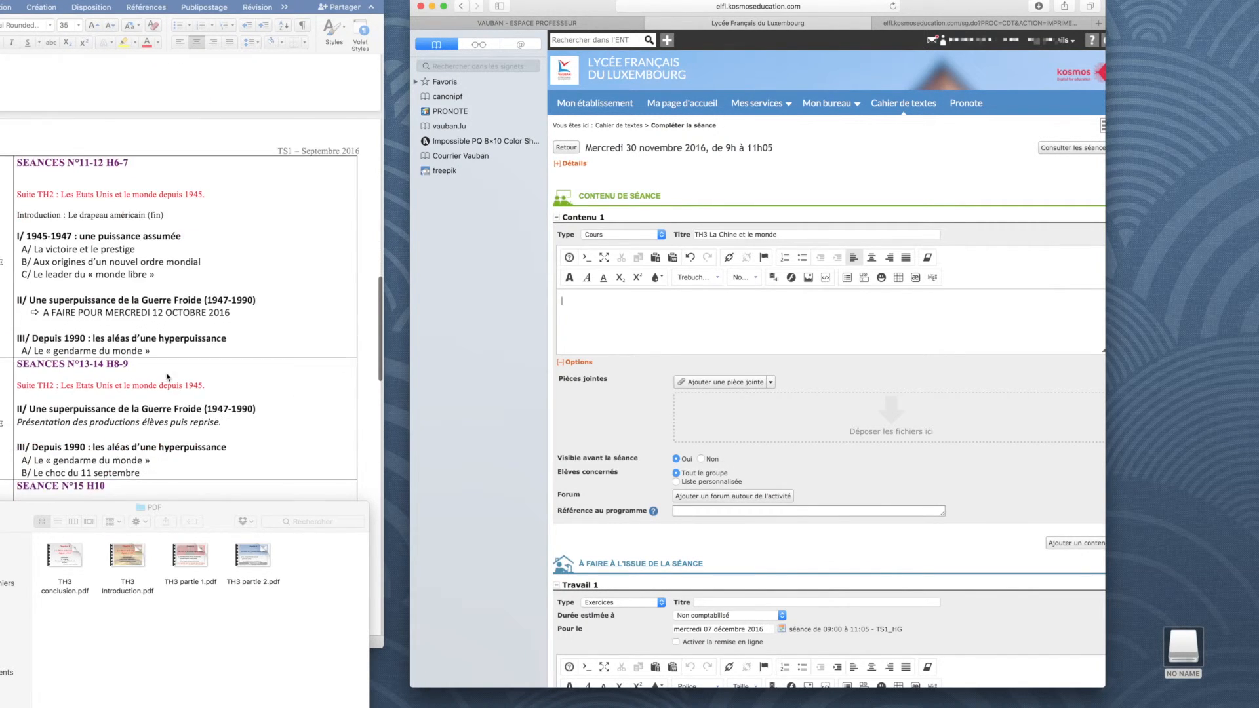
scroll(167, 377, "down", 8)
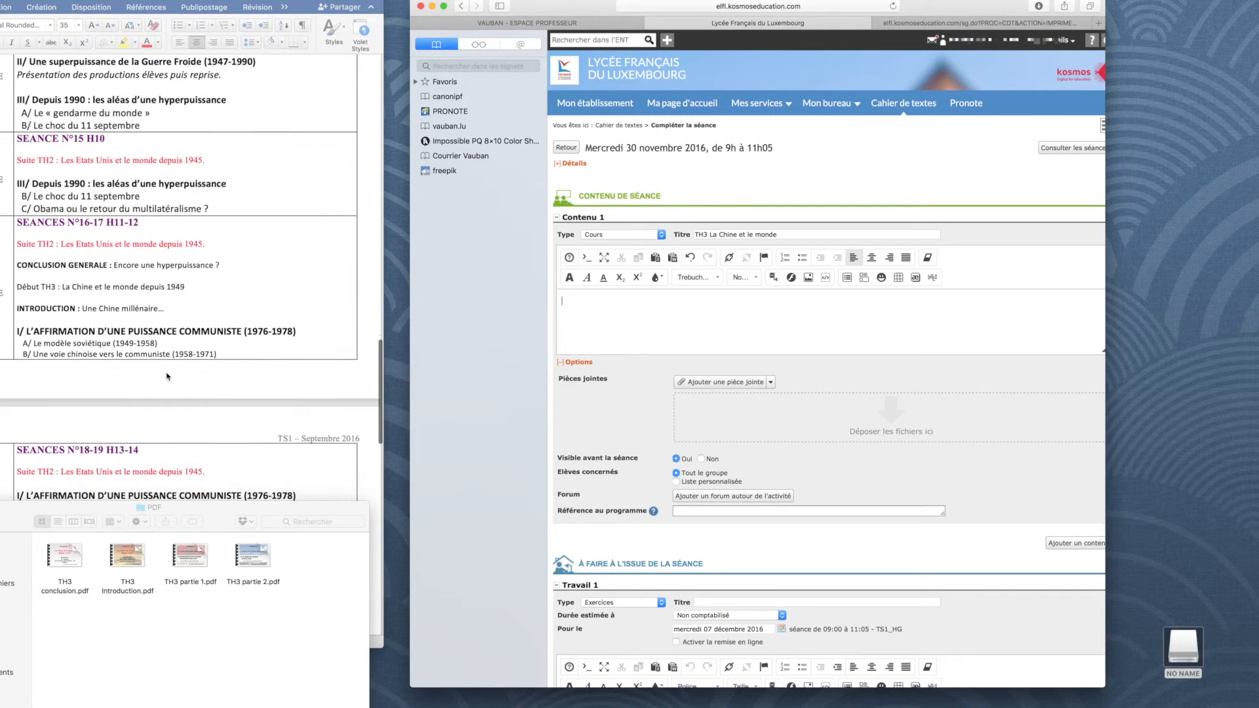
left_click(167, 316)
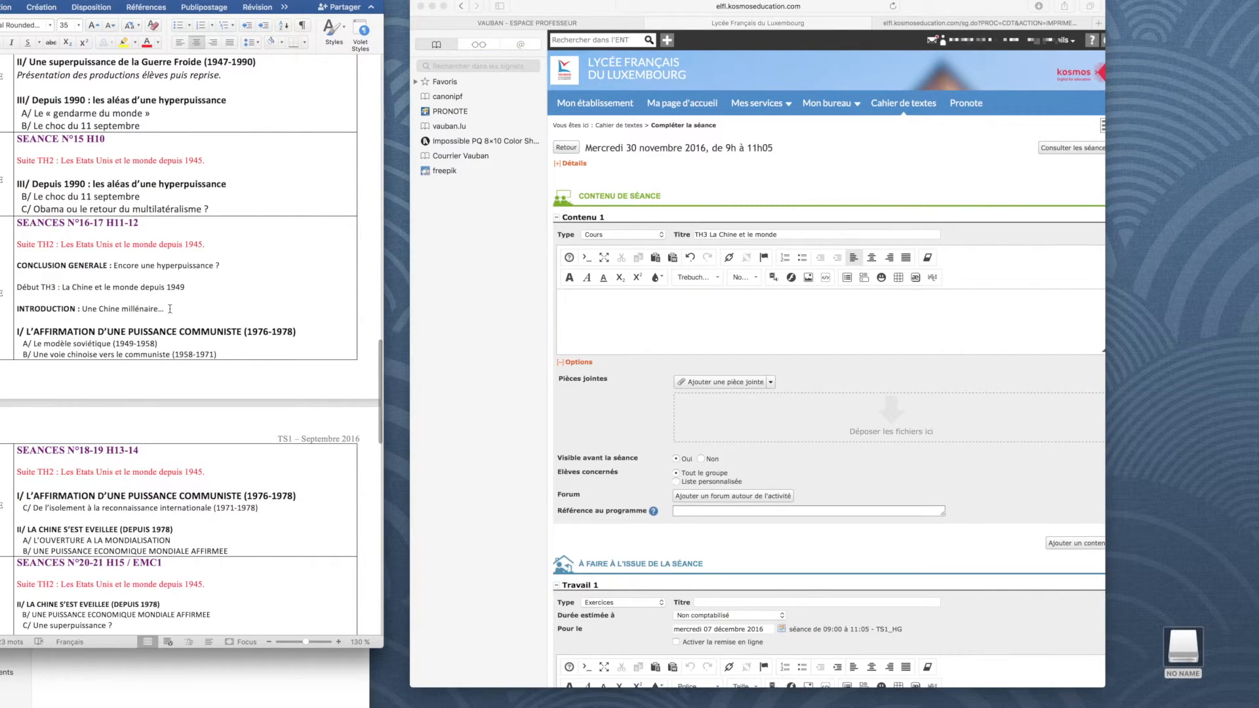
left_click_drag(169, 308, 19, 287)
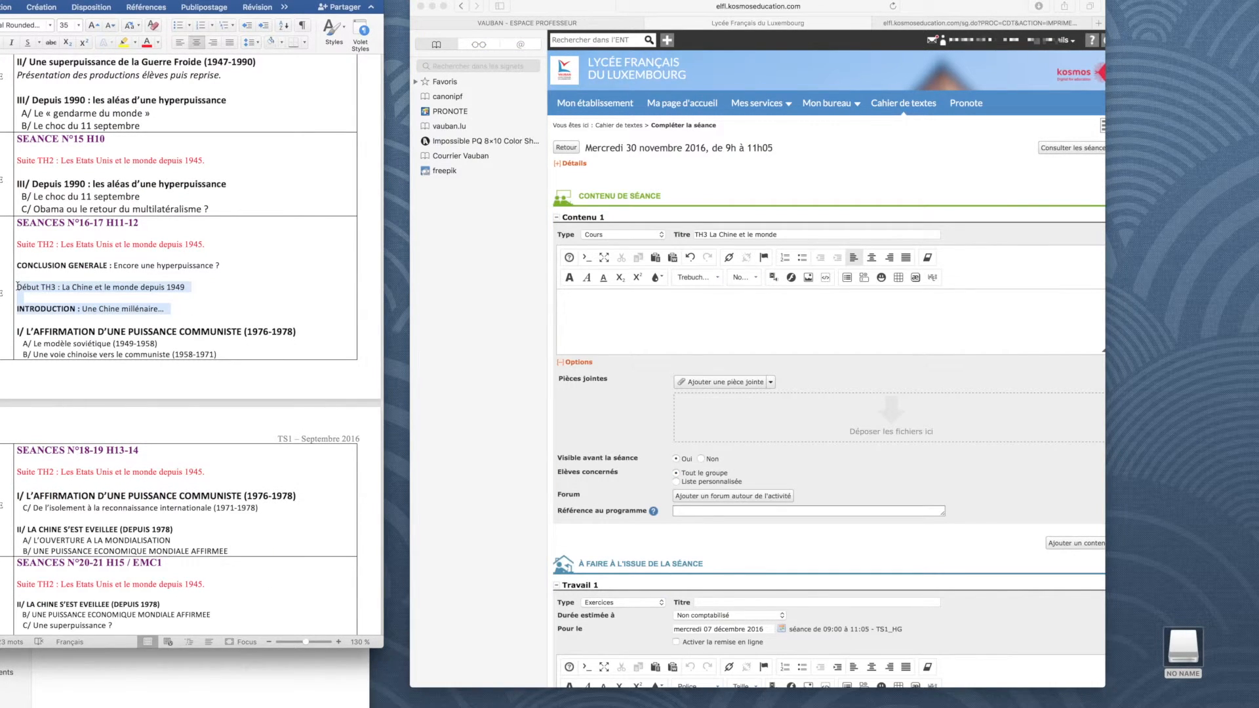
right_click(40, 287)
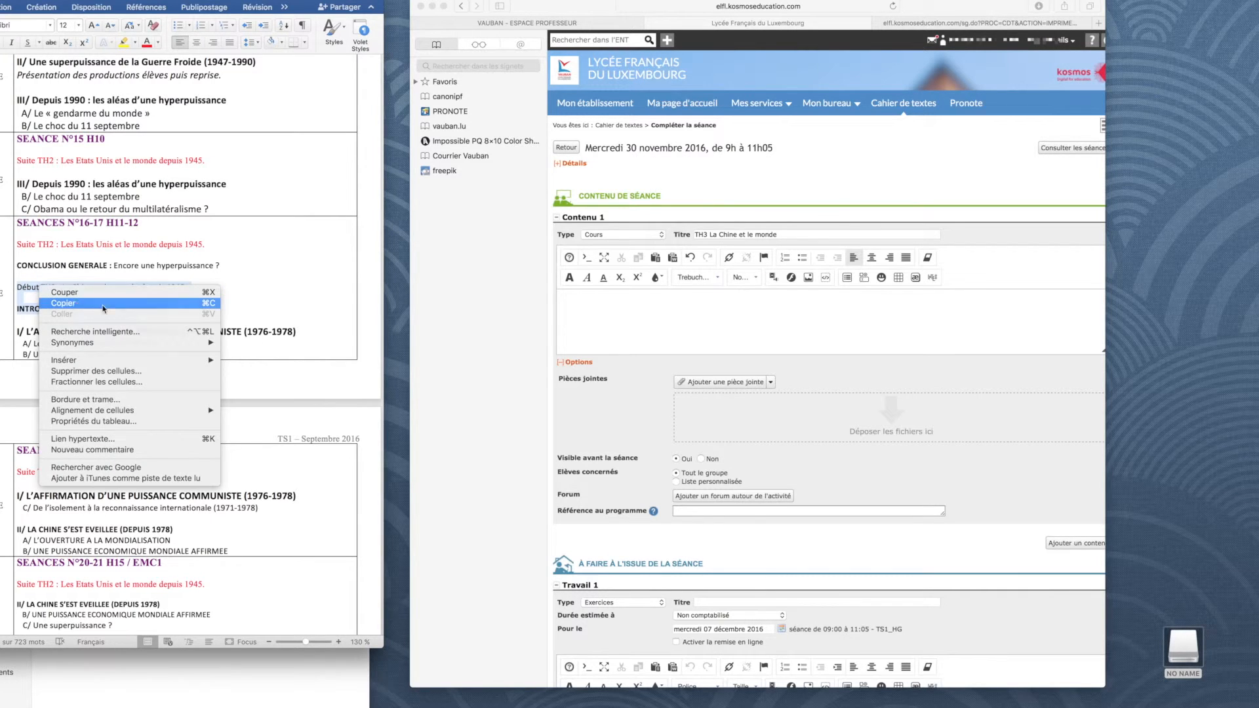
left_click(103, 303)
Step: Switch back to the session form in the browser and paste the copied lesson lines into the body of Contenu 1
left_click(626, 313)
right_click(593, 302)
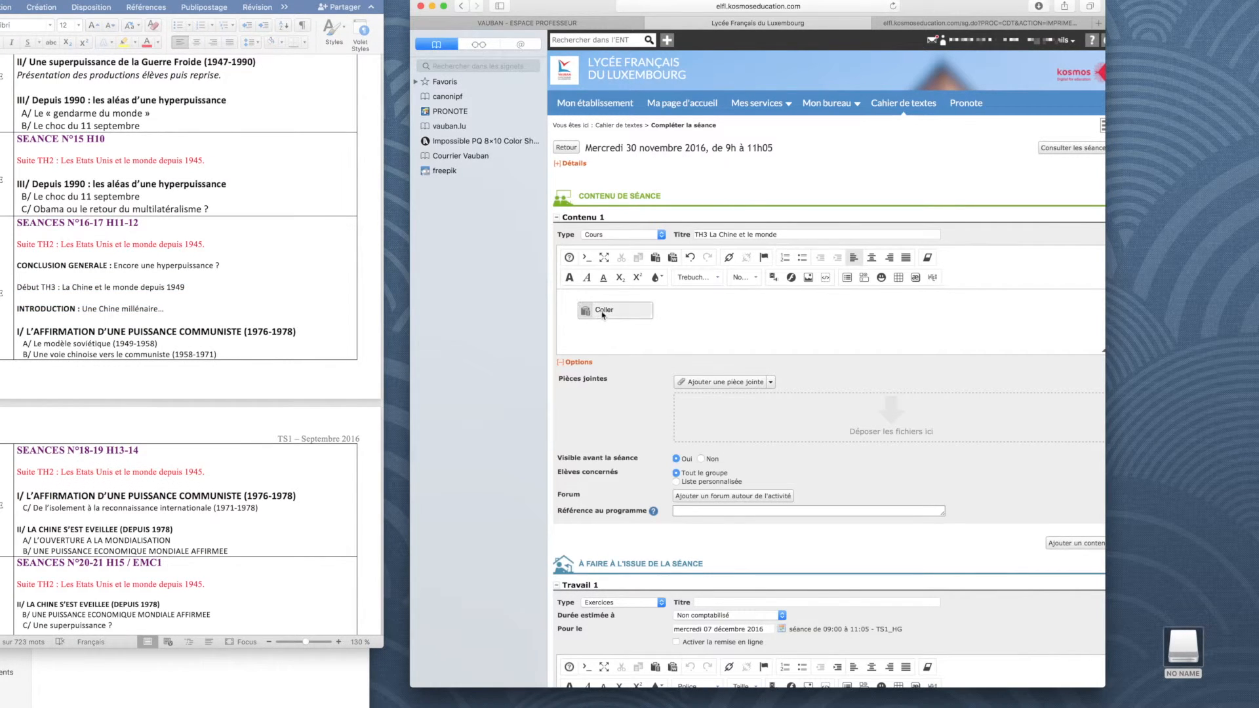
left_click(601, 313)
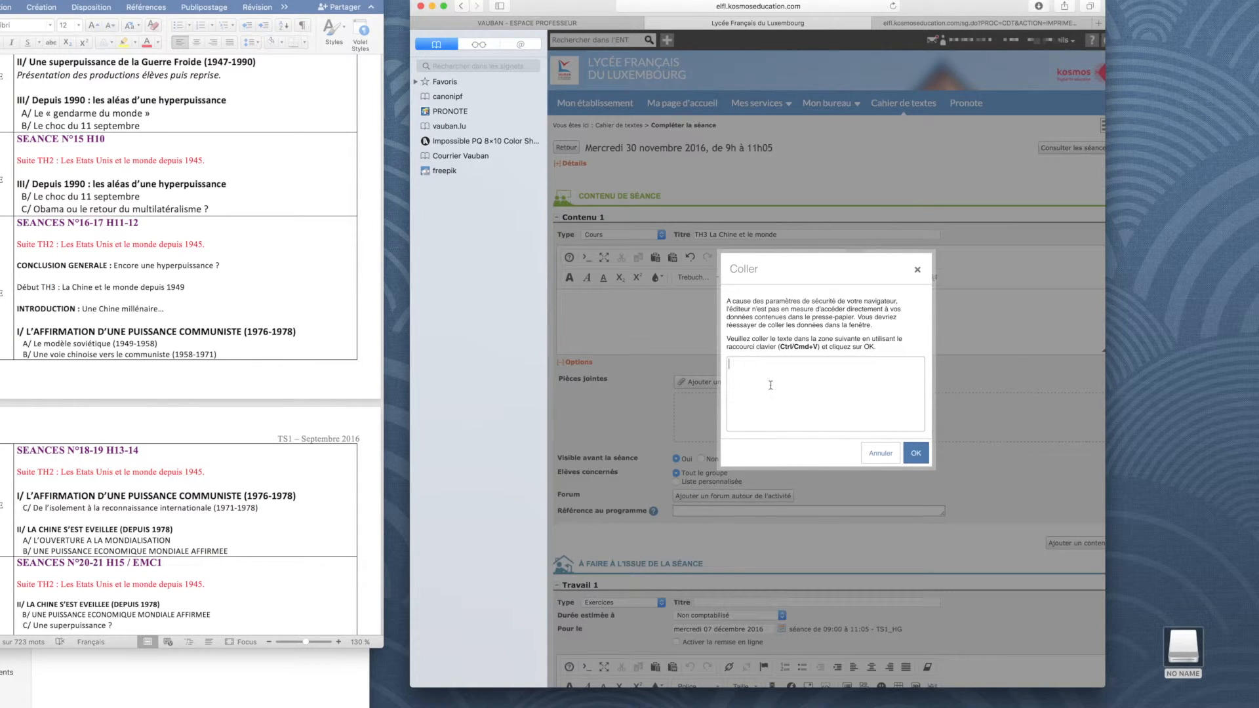
right_click(738, 373)
left_click(757, 396)
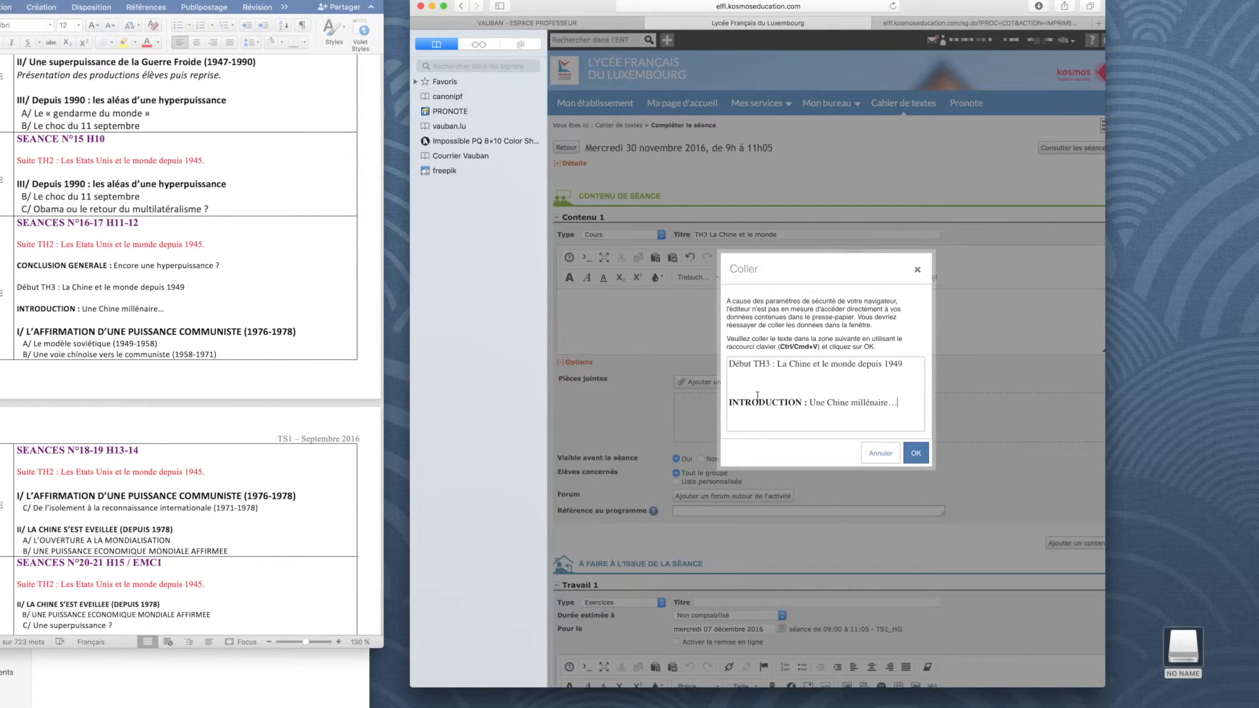
left_click(915, 453)
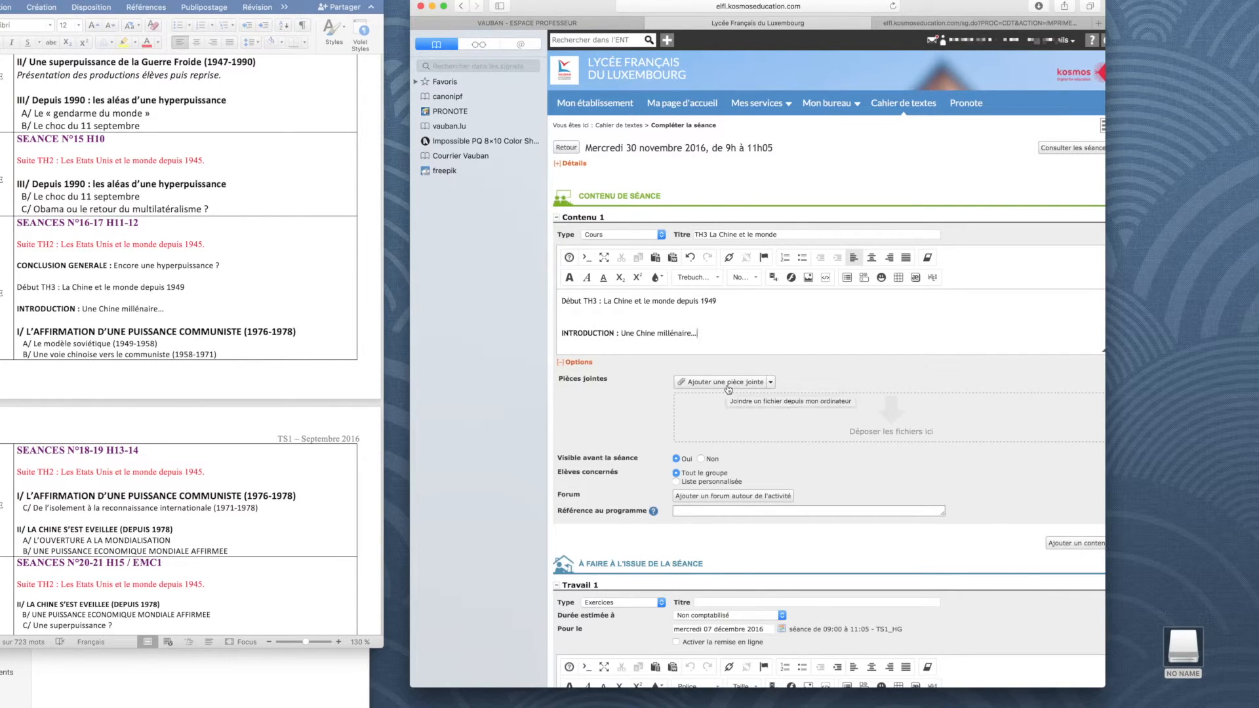
left_click(284, 682)
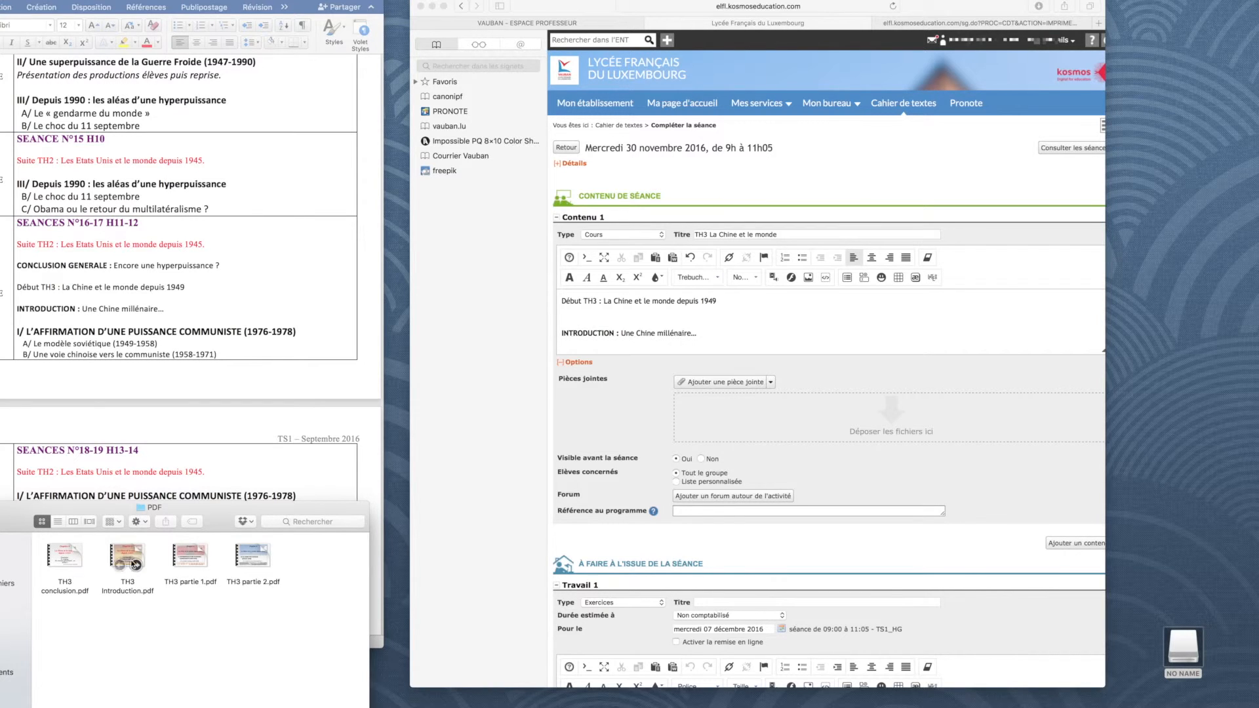
left_click_drag(128, 557, 744, 419)
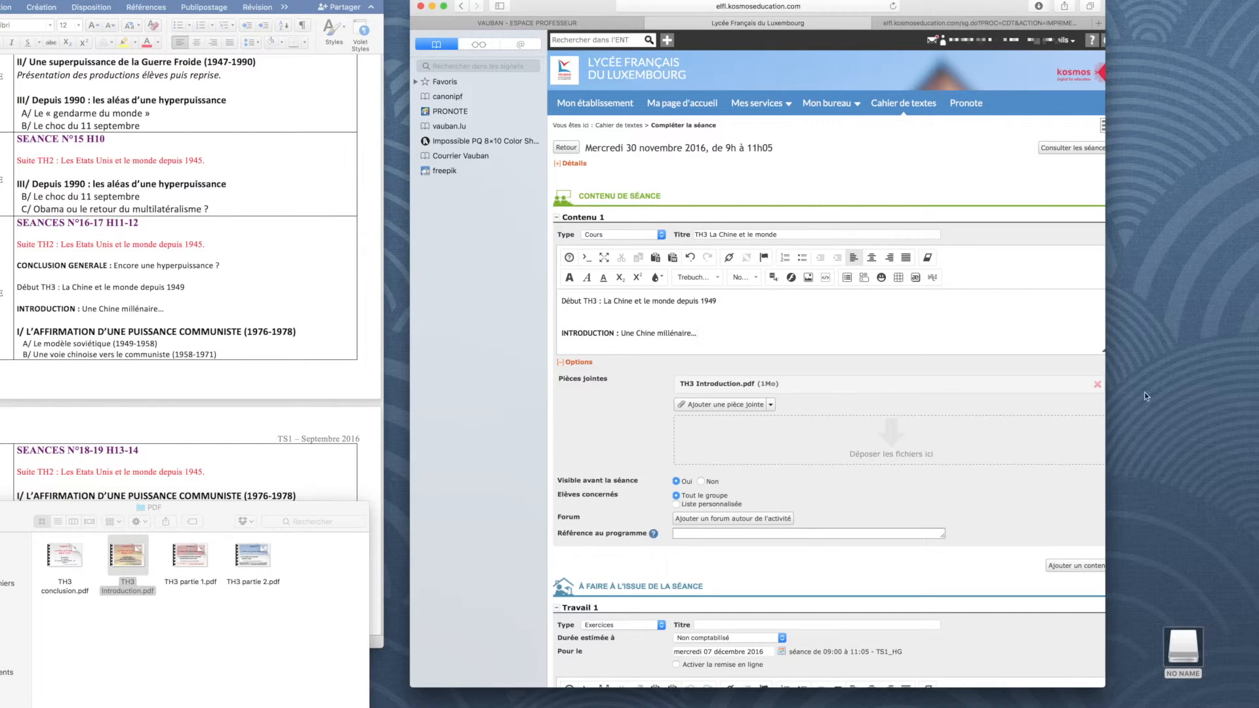
left_click(1097, 384)
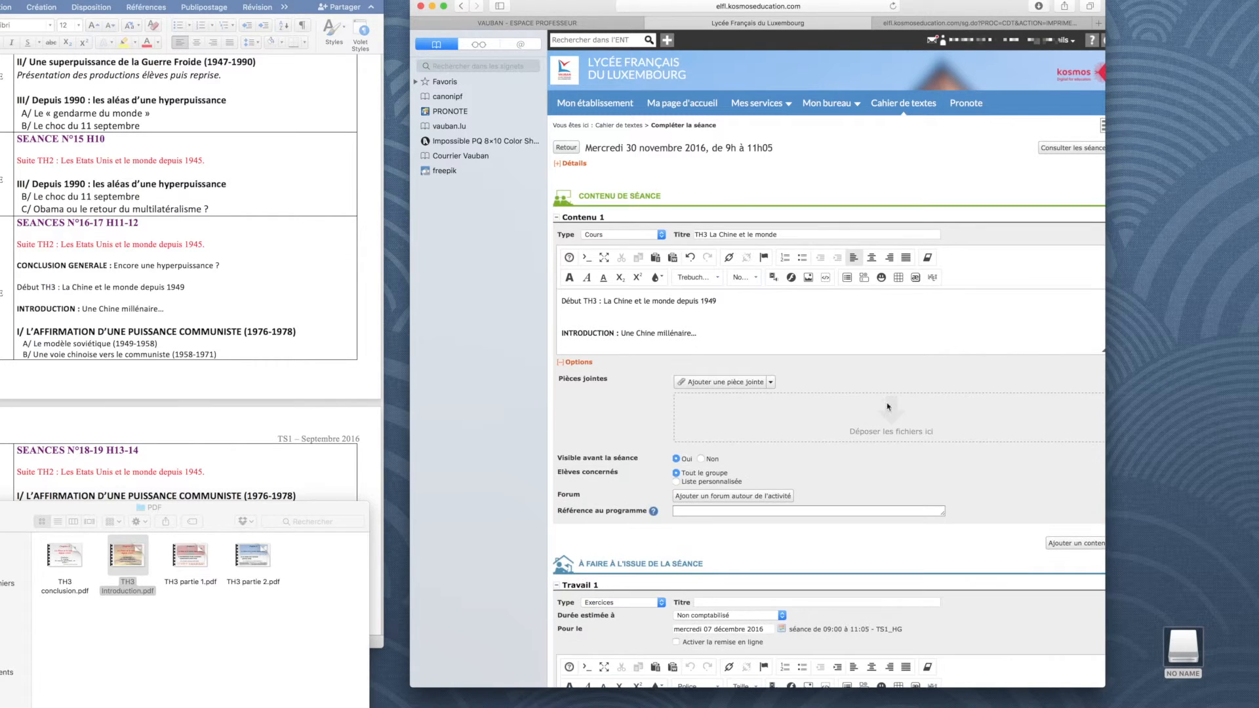
left_click(738, 385)
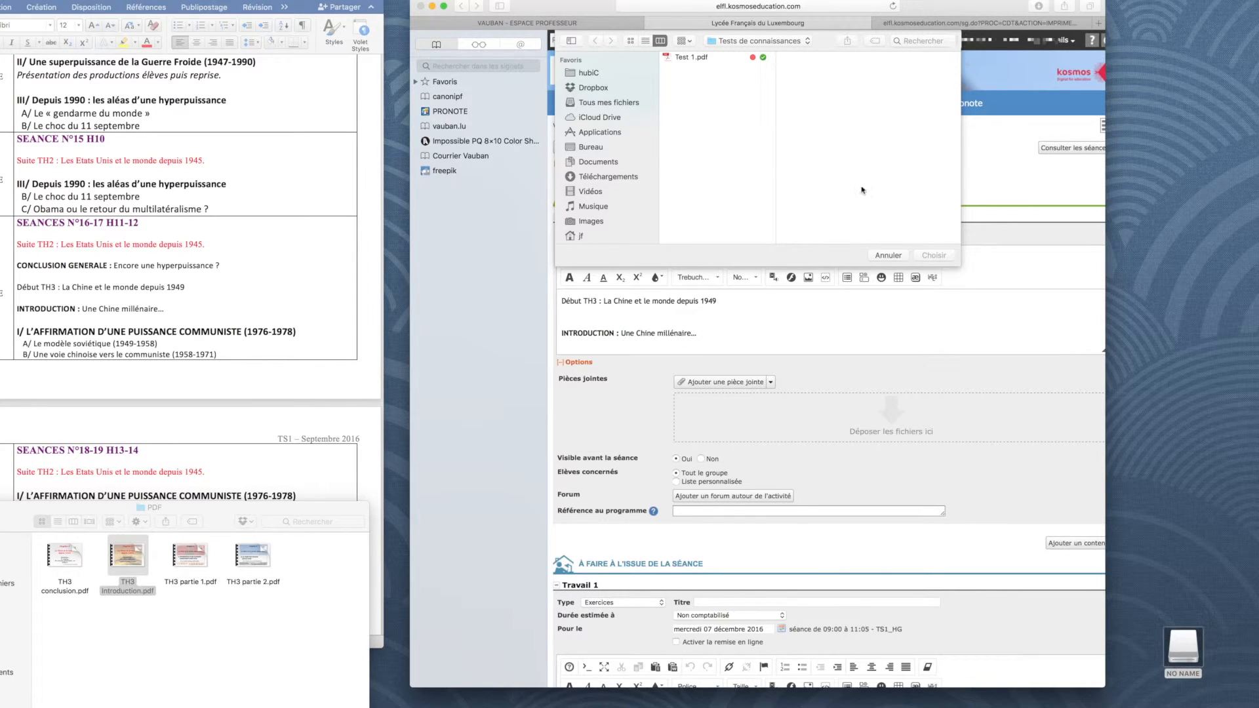
left_click(890, 256)
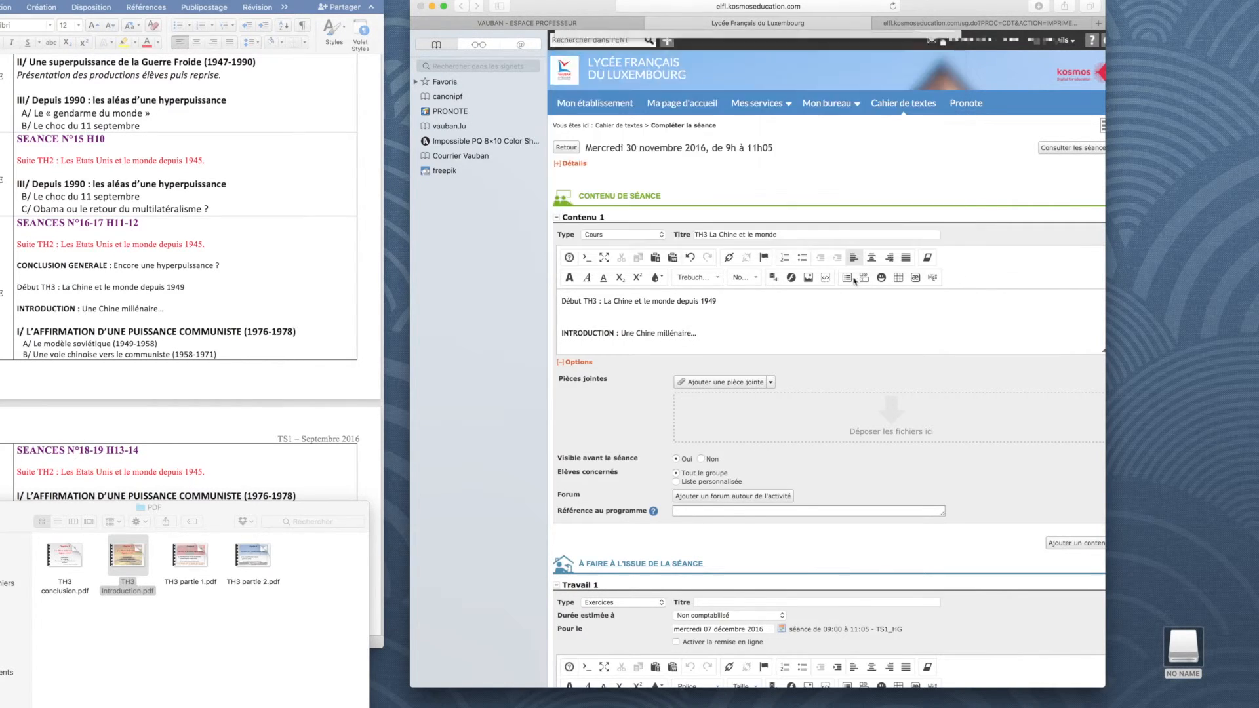
Step: Attach TH3 Introduction.pdf from the PDF folder to the session's Contenu 1
left_click_drag(128, 558, 832, 412)
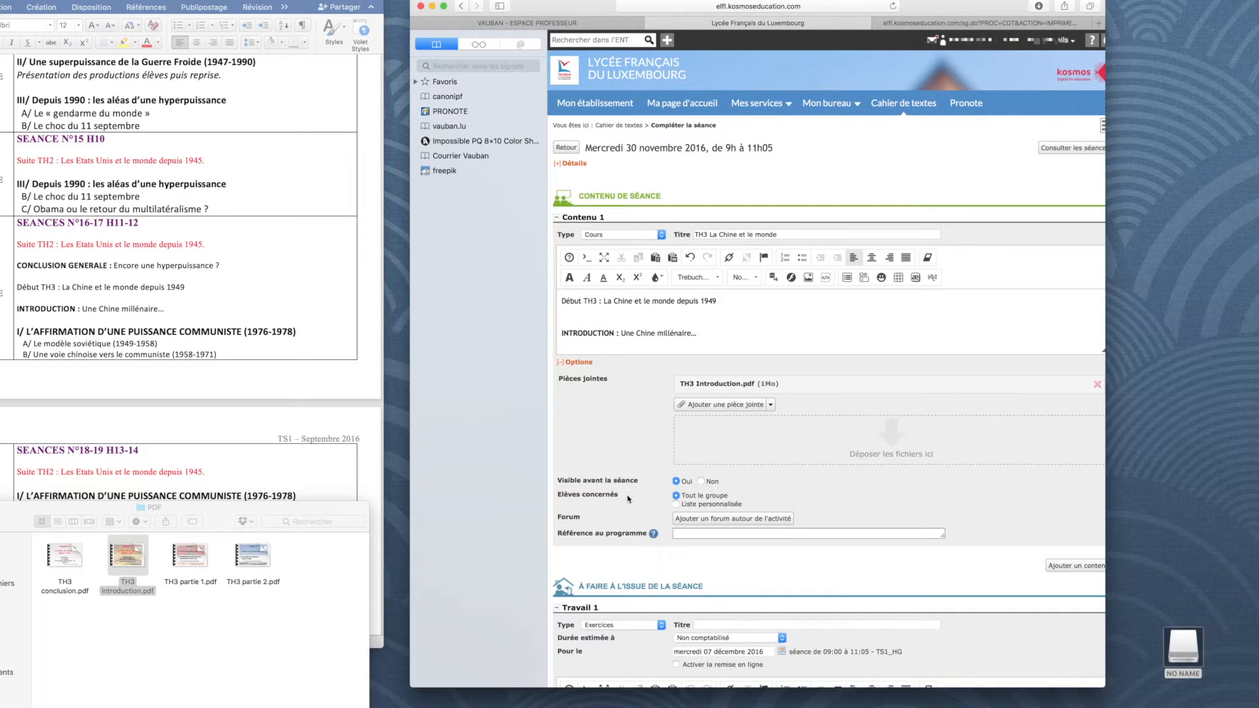
Step: Try Liste personnalisée for the students concerned by Contenu 1 and return the setting to Tout le groupe
left_click(677, 504)
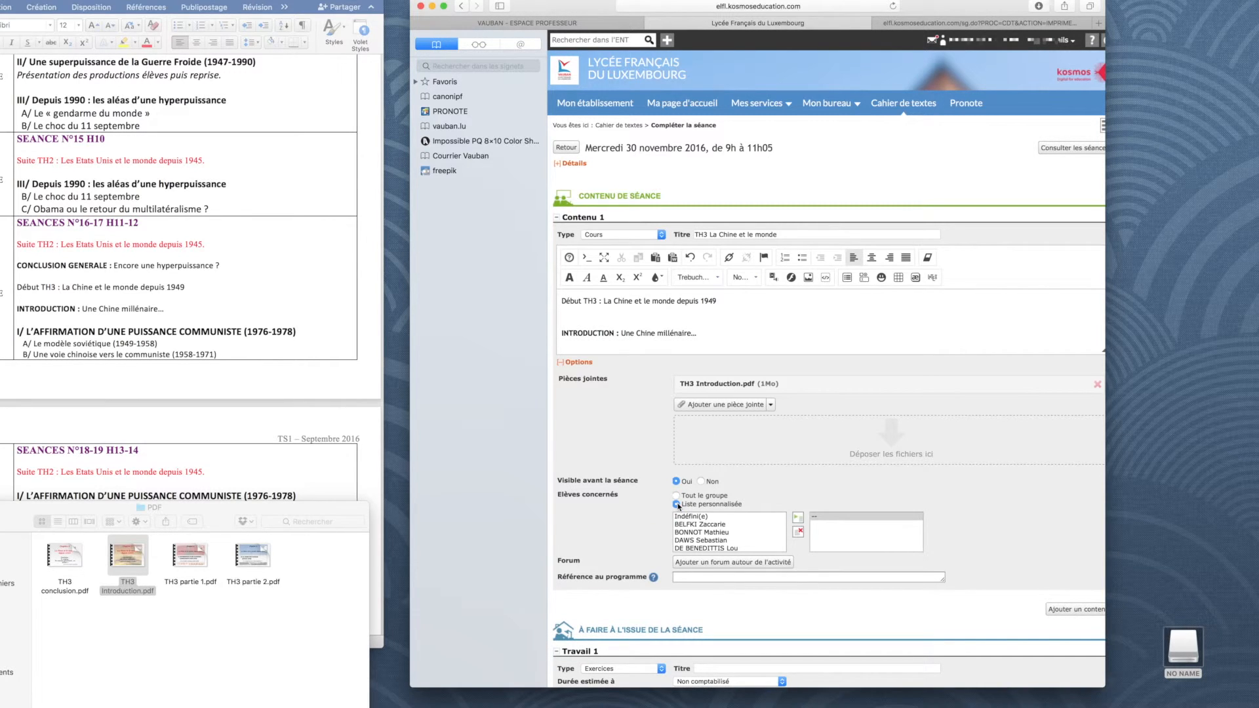
left_click(676, 495)
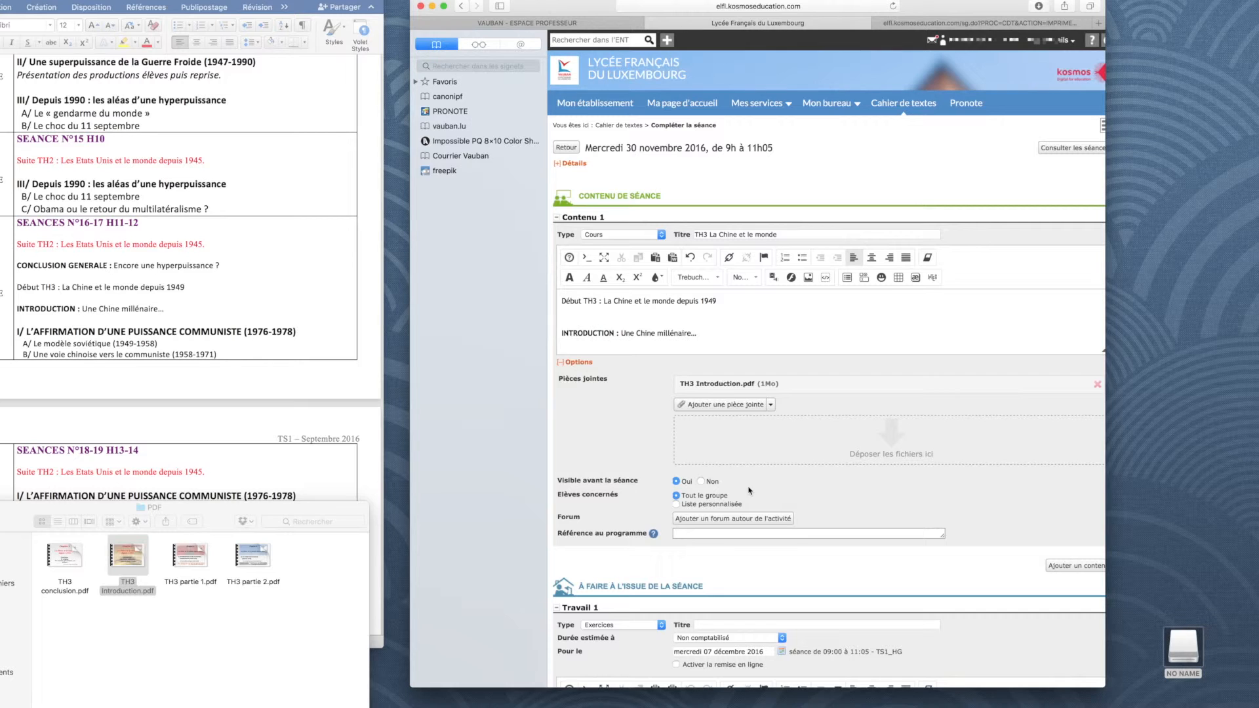
Step: Enlarge the browser window, then add a second content block to the session and collapse it
left_click(443, 7)
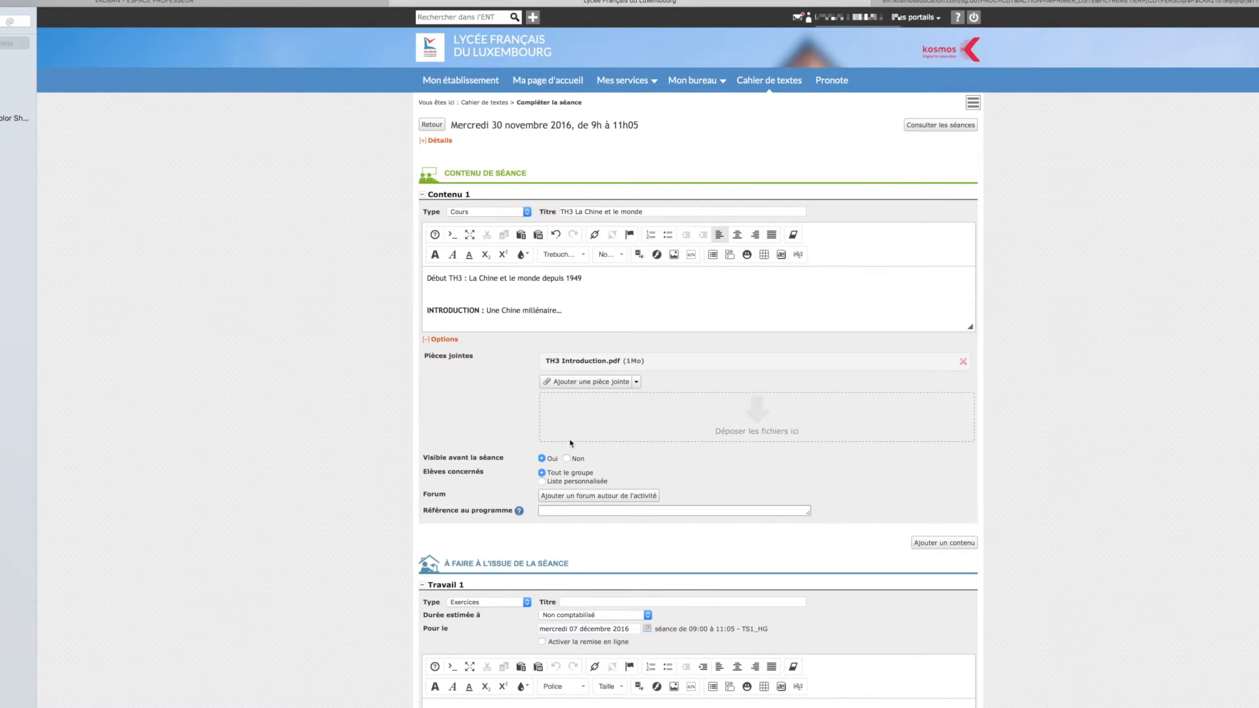
left_click(938, 543)
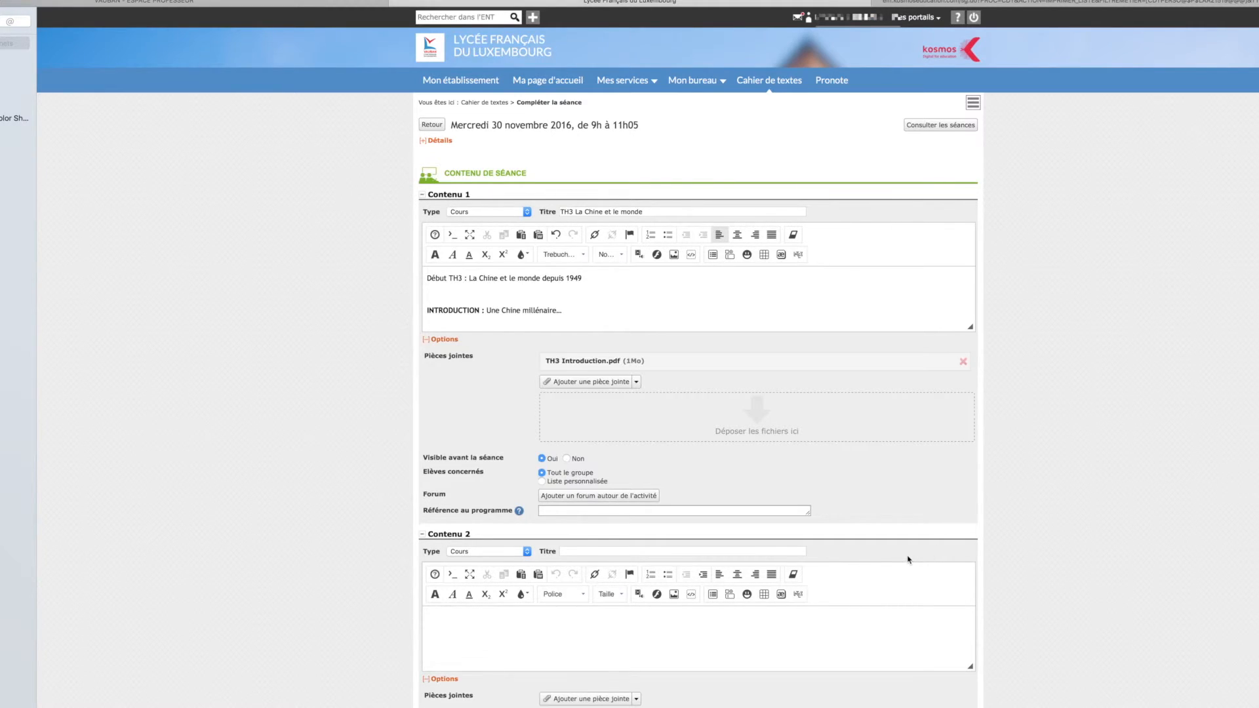
left_click(423, 534)
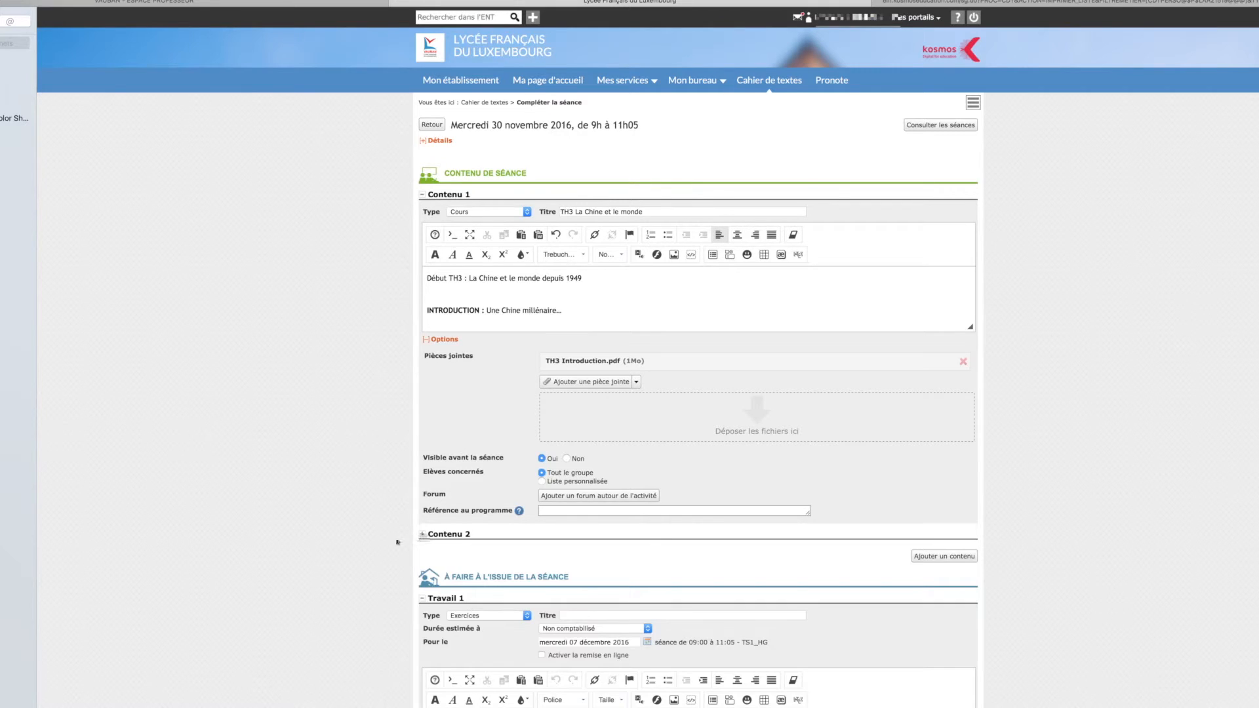
Step: Set Travail 1's type to Autre, its title to "Exercice Manuel" and its estimated duration to 15 min
scroll(381, 545, "down", 2)
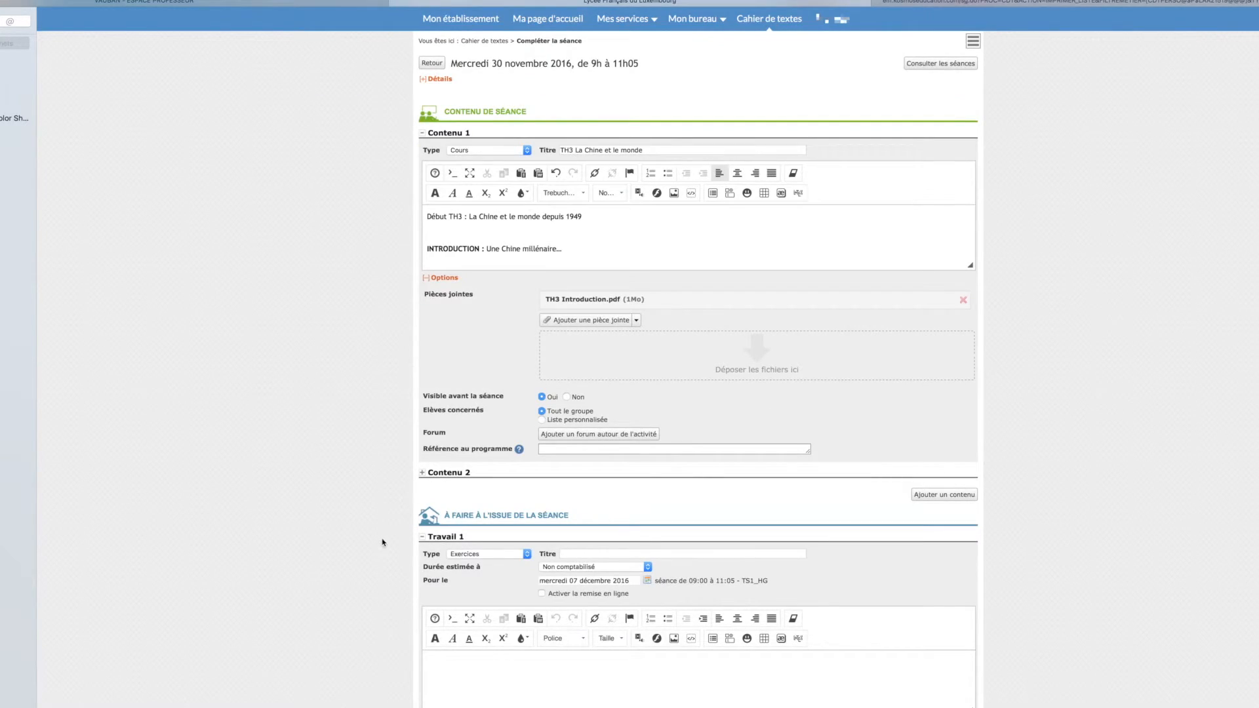
scroll(385, 575, "down", 10)
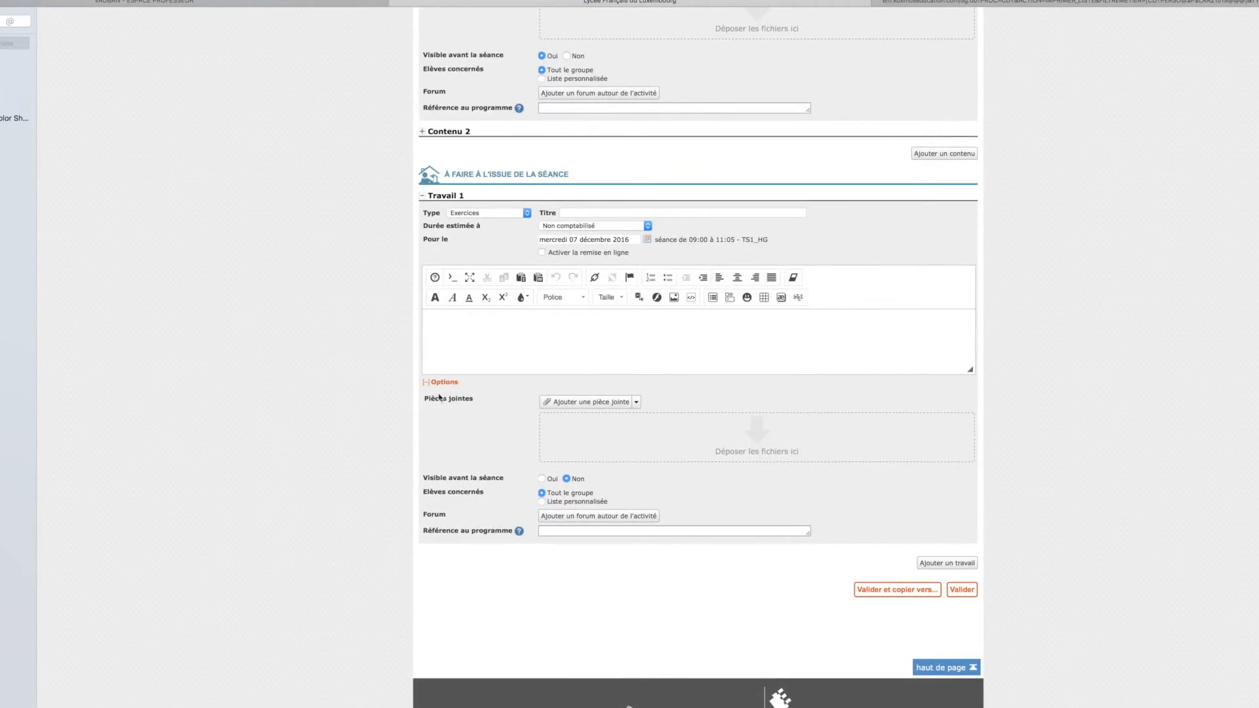
left_click(526, 213)
left_click(523, 196)
left_click(565, 213)
type("Exercice Manuel")
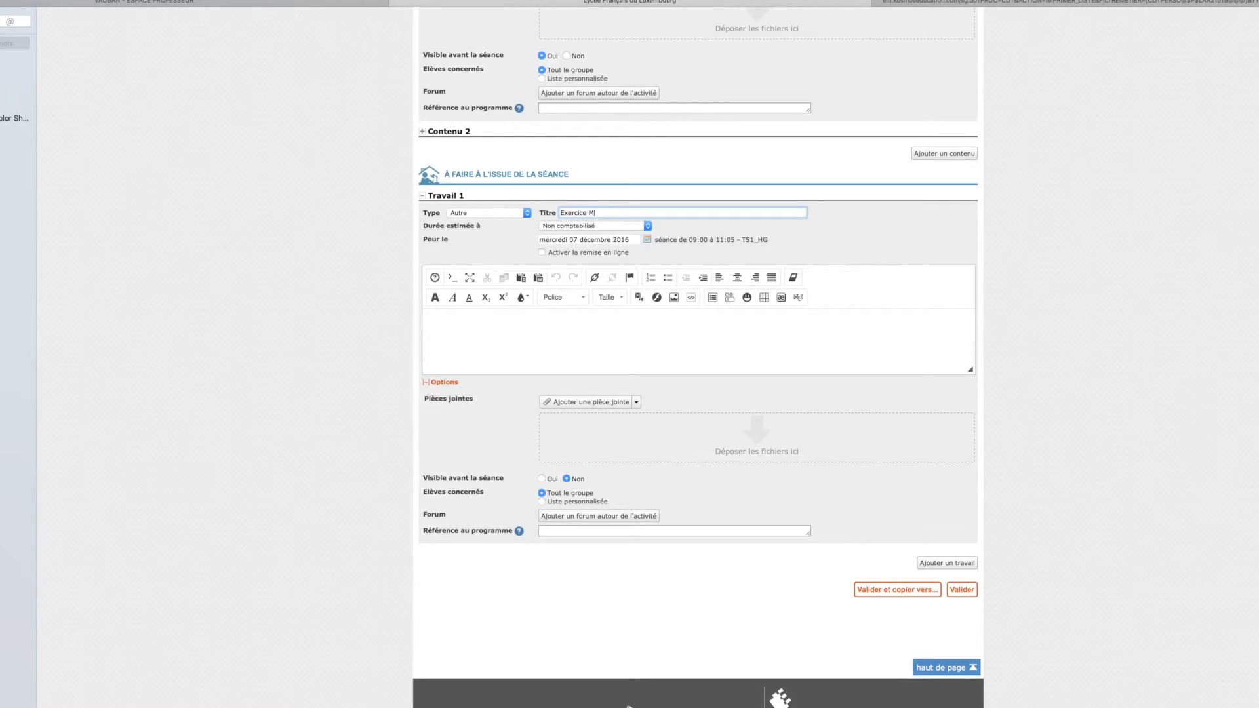
left_click(648, 228)
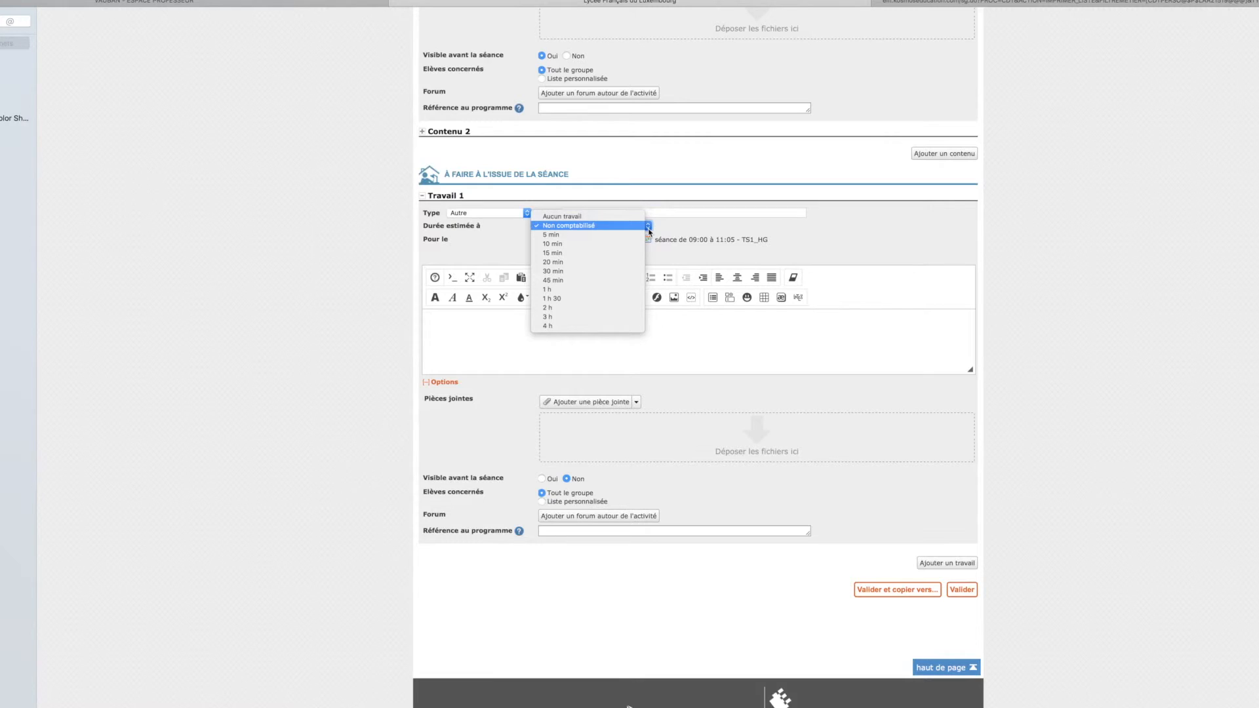
left_click(600, 255)
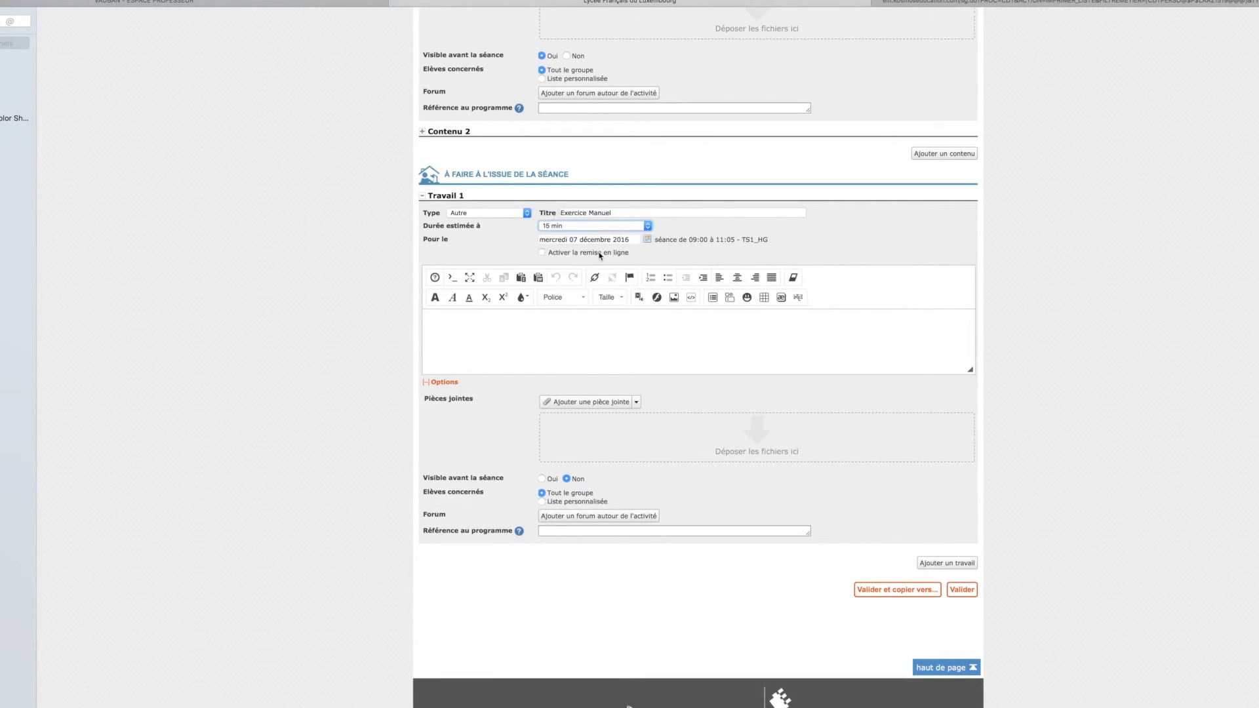
Step: Look at the 30 November date options for Travail 1 and set its due date to lundi 05 décembre 2016
left_click(647, 240)
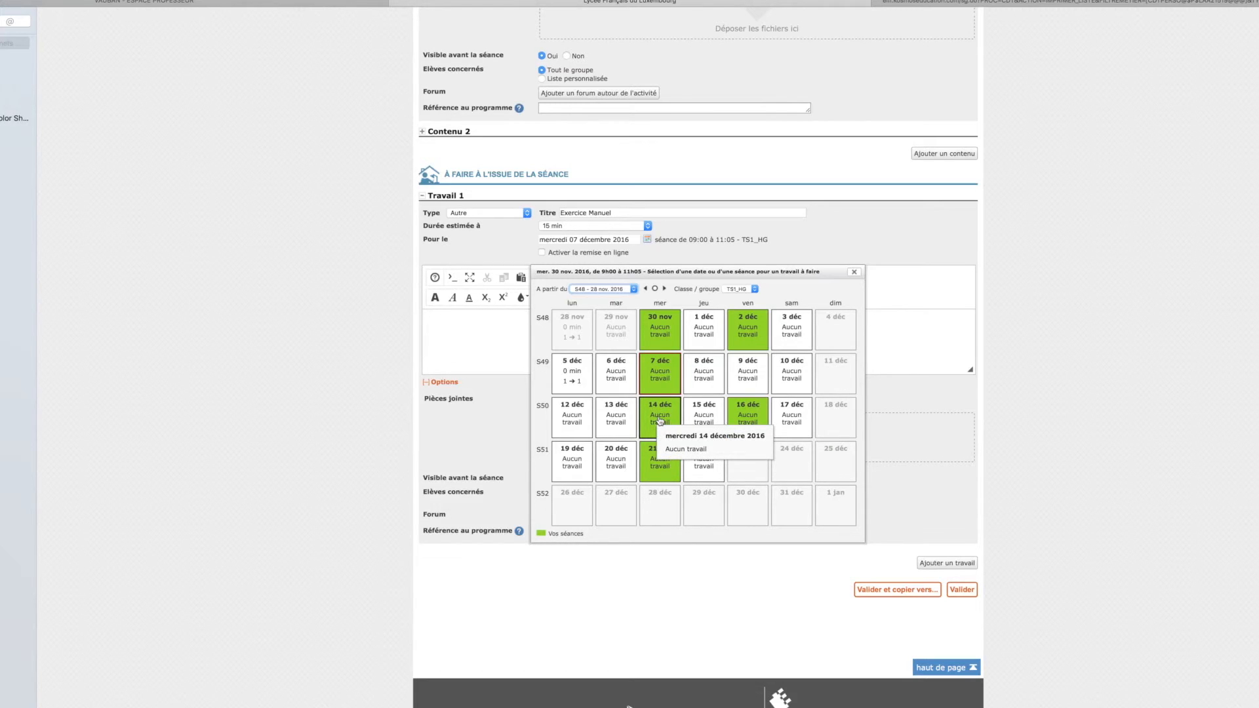
left_click(662, 338)
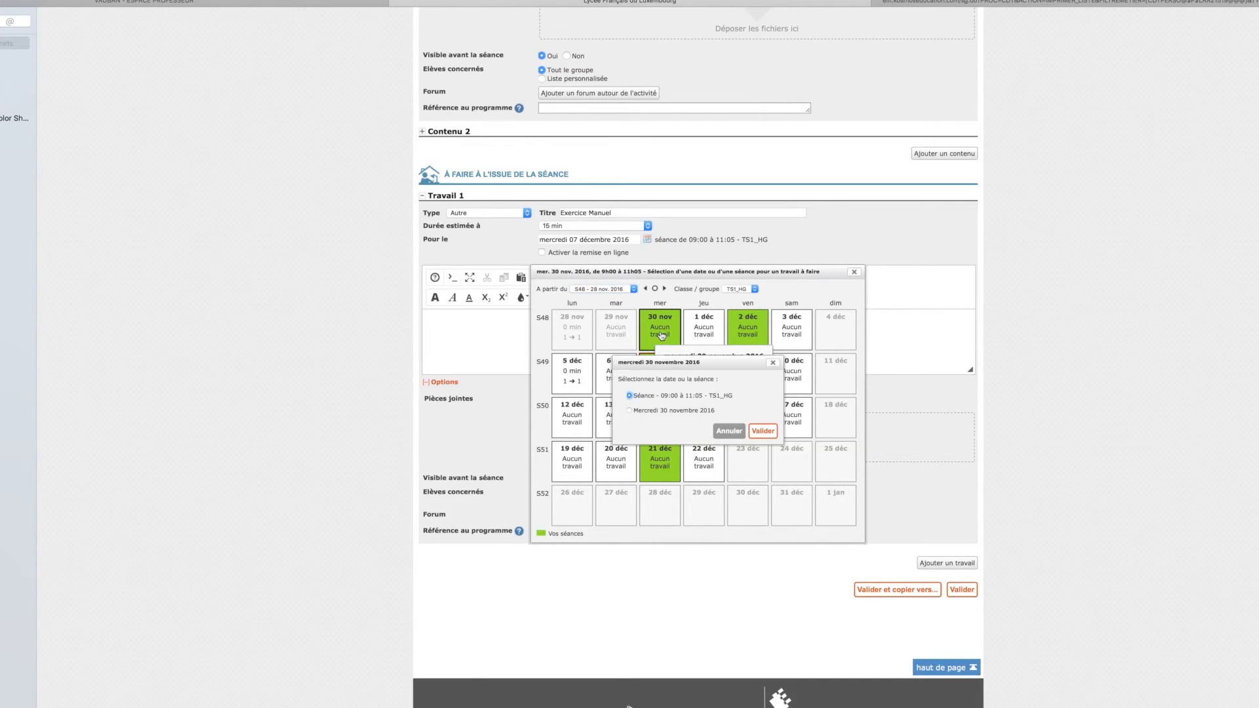
left_click(727, 431)
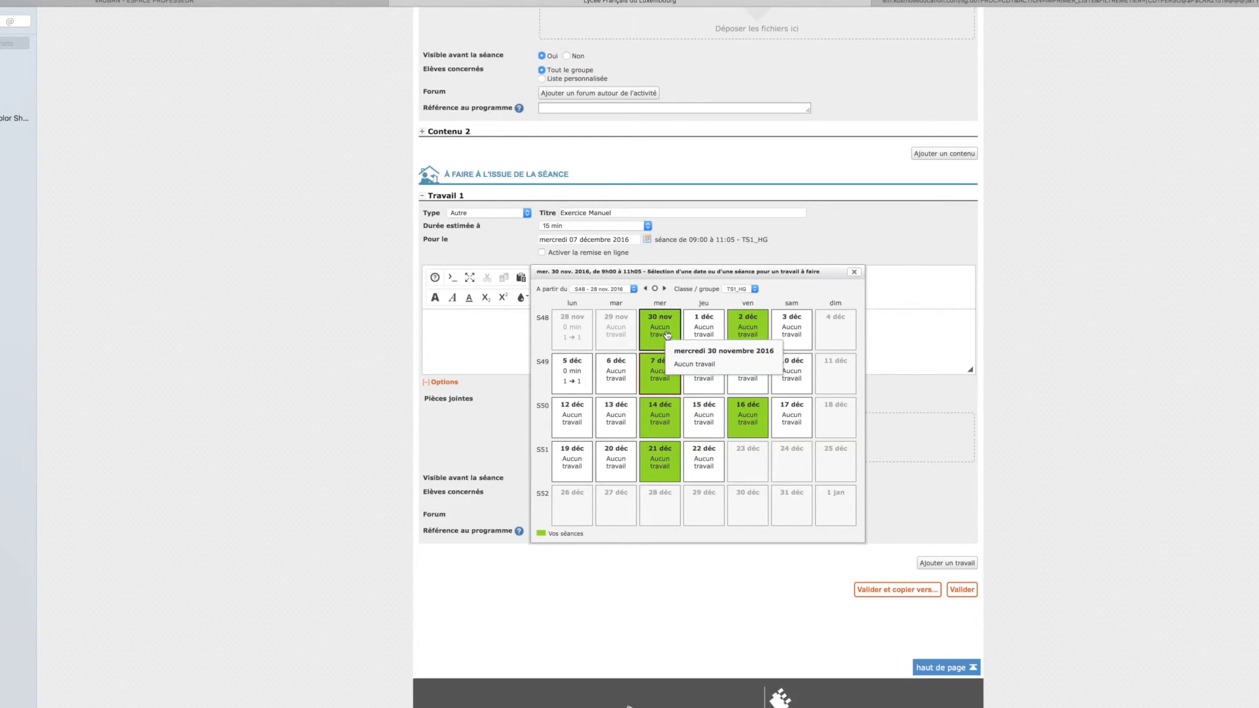
left_click(571, 374)
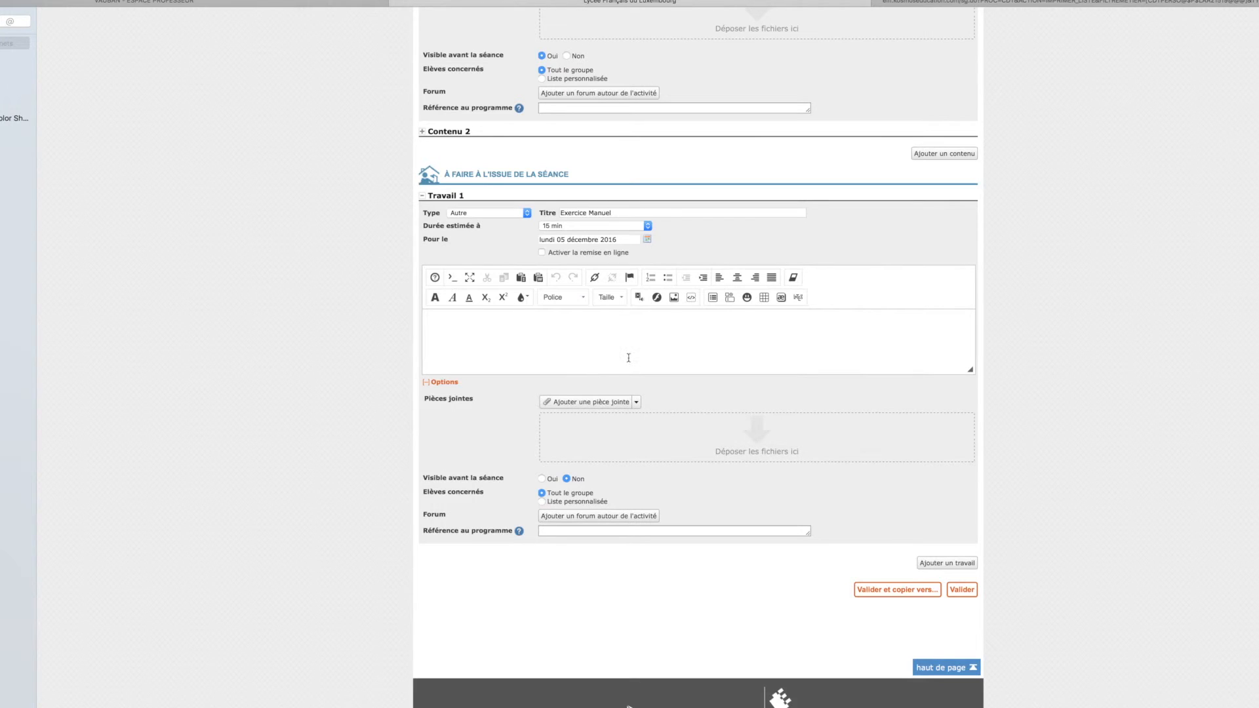
Step: Set Travail 1's due date to mercredi 07 décembre 2016, for the TS1_HG séance from 09:00 to 11:05
scroll(645, 450, "up", 5)
left_click(647, 481)
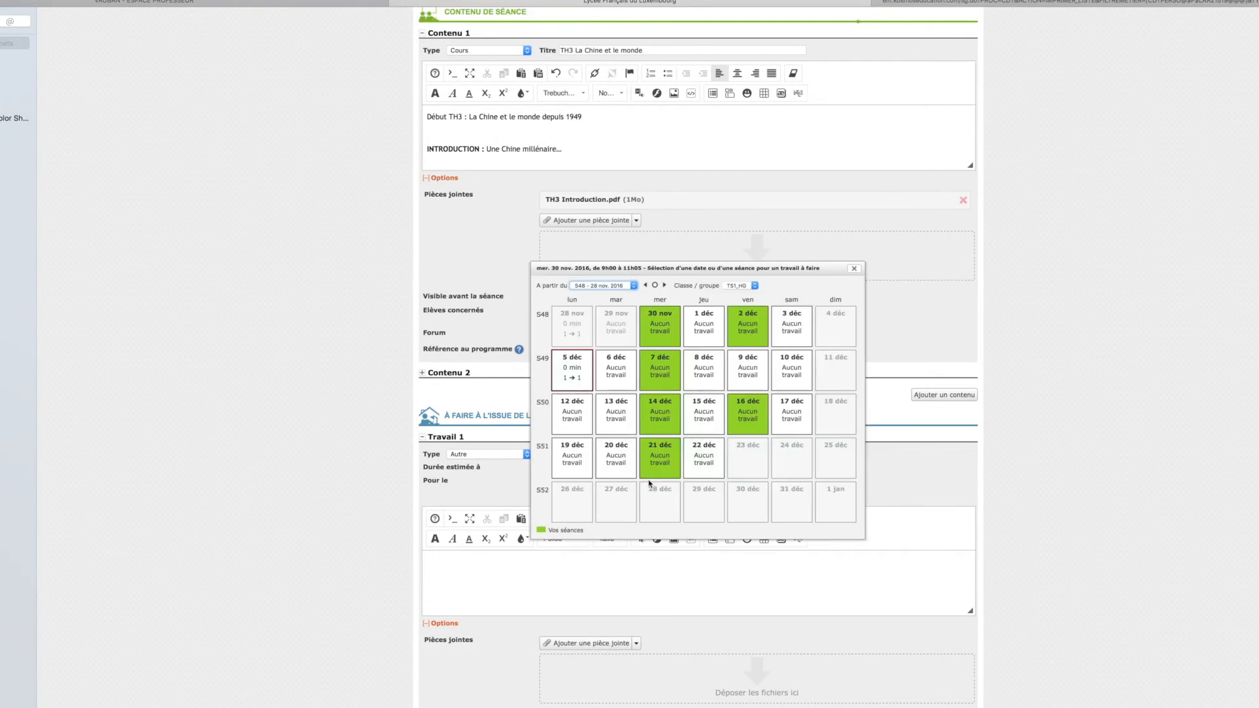
left_click(659, 379)
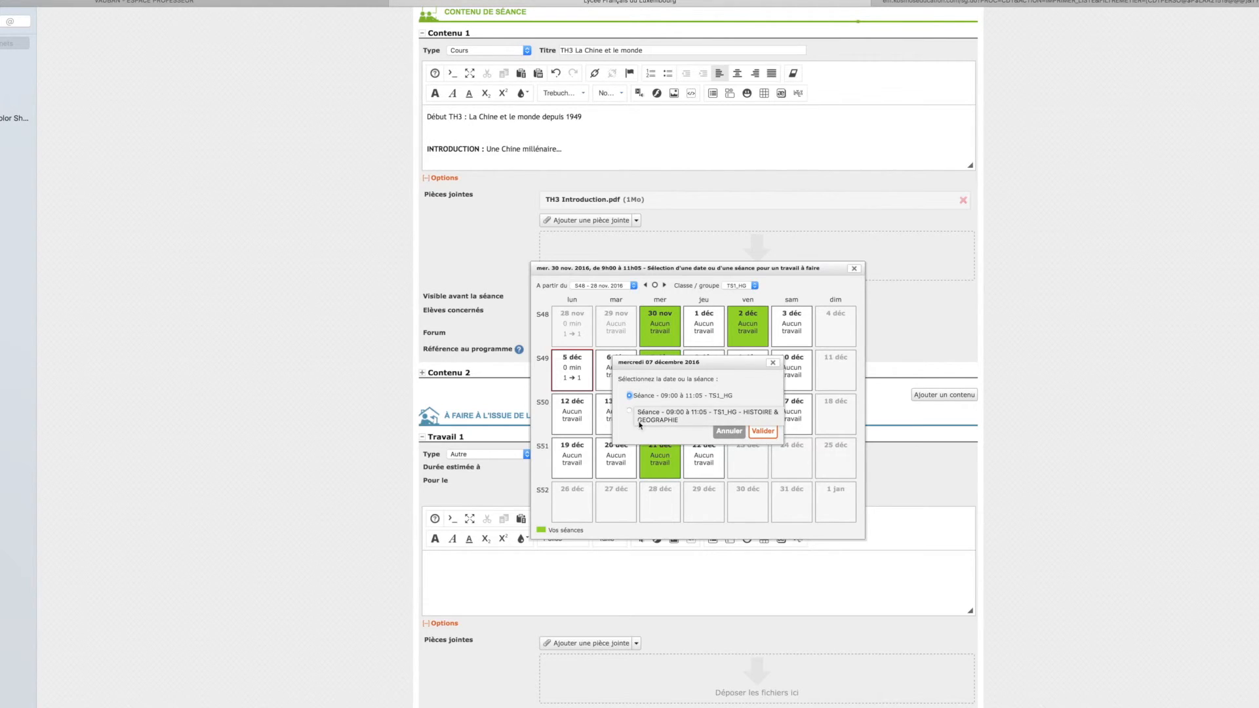
left_click(629, 411)
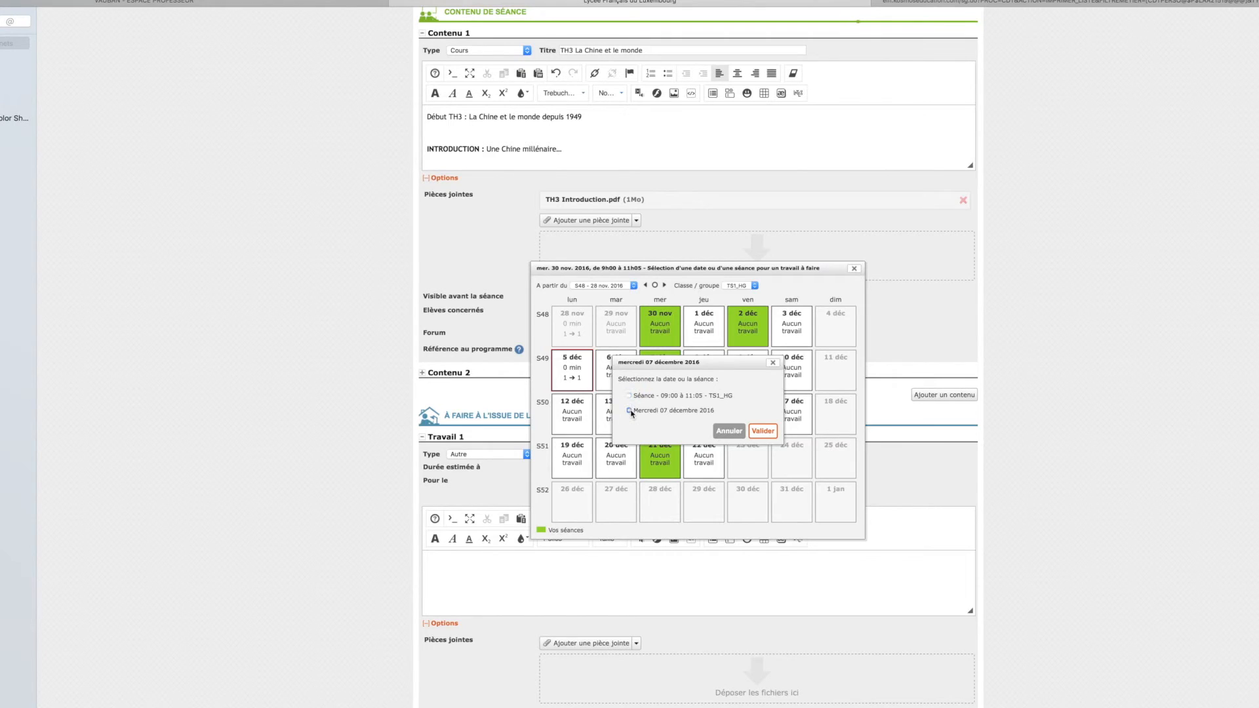
left_click(763, 433)
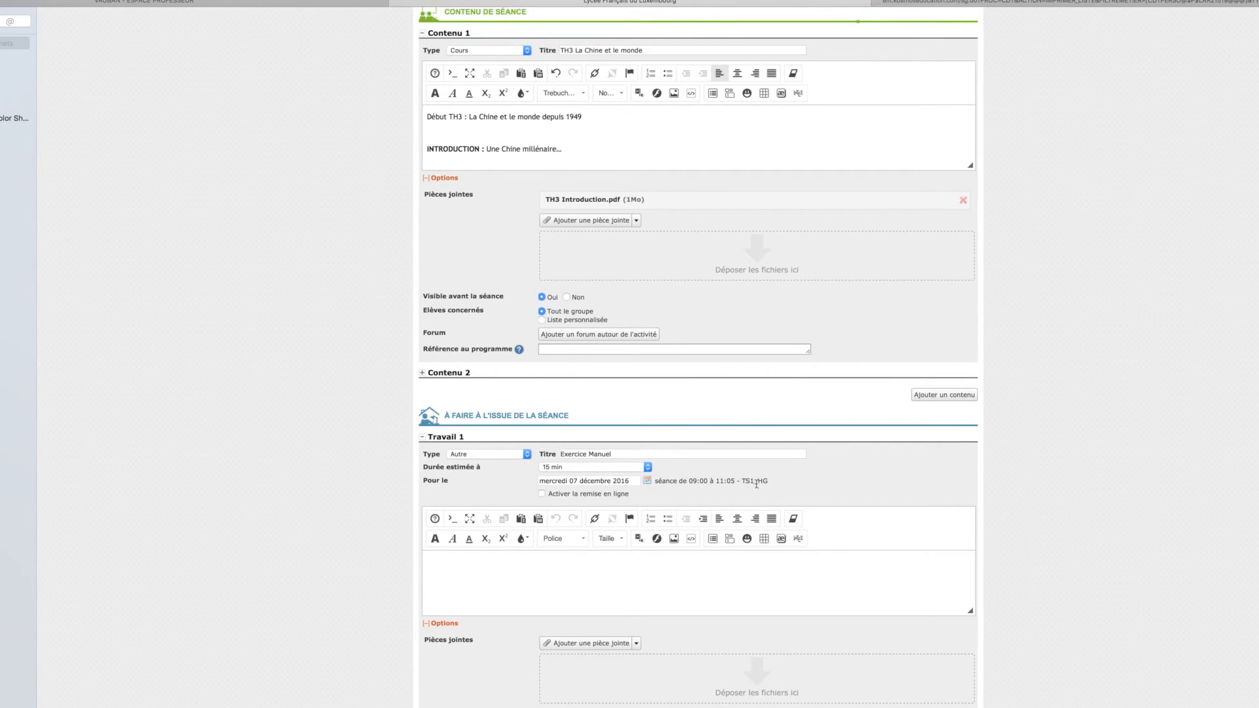
Step: Write "Faire Exercice du manuel p. 62" as the body text of Travail 1
left_click(680, 564)
type("Faire Exercice du manuel p")
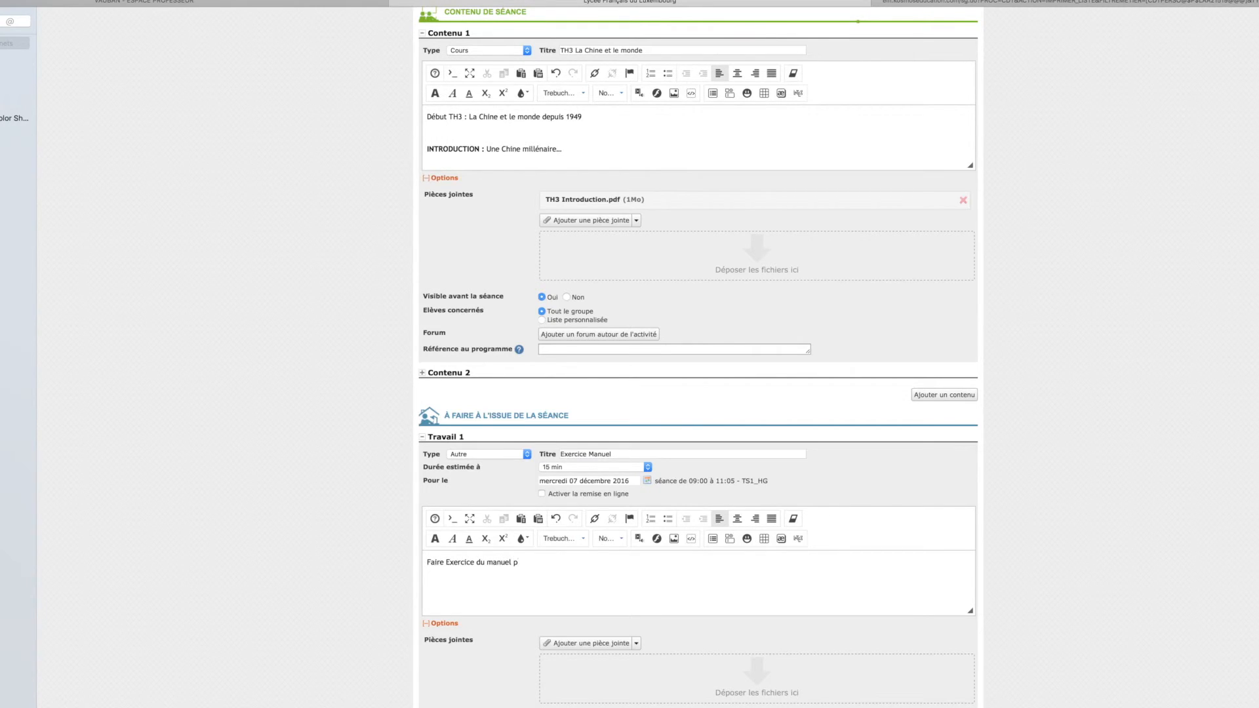
type(". 62/")
key("BackSpace")
Step: Make Travail 1 visible before the session and validate the completed session form
scroll(303, 685, "down", 5)
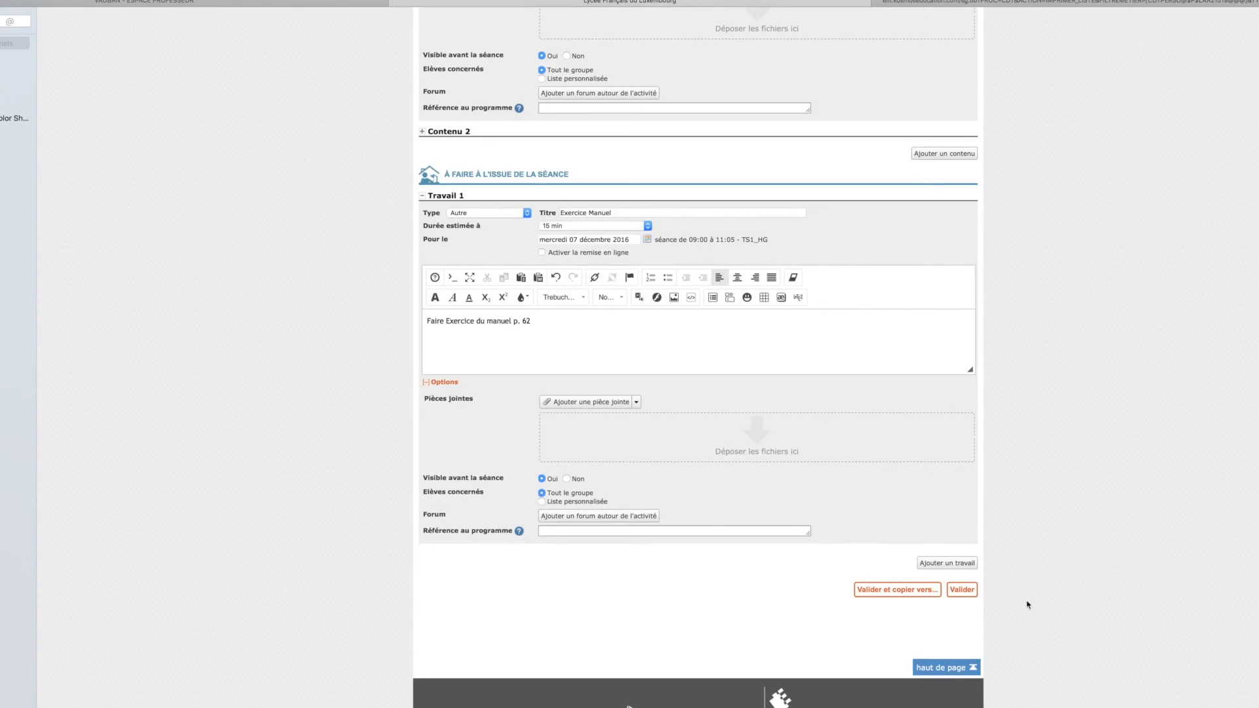
left_click(962, 590)
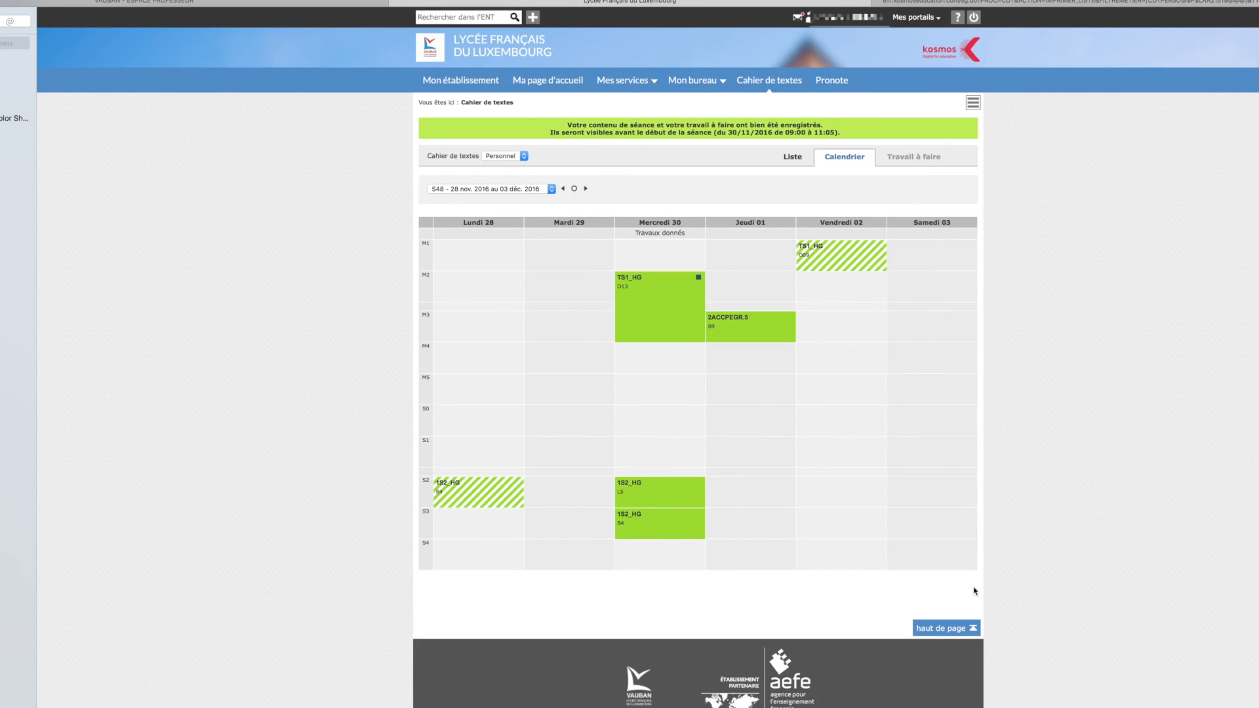
Step: Check the summary of the Wednesday 30 November TS1_HG session in the calendar and close it
left_click(660, 302)
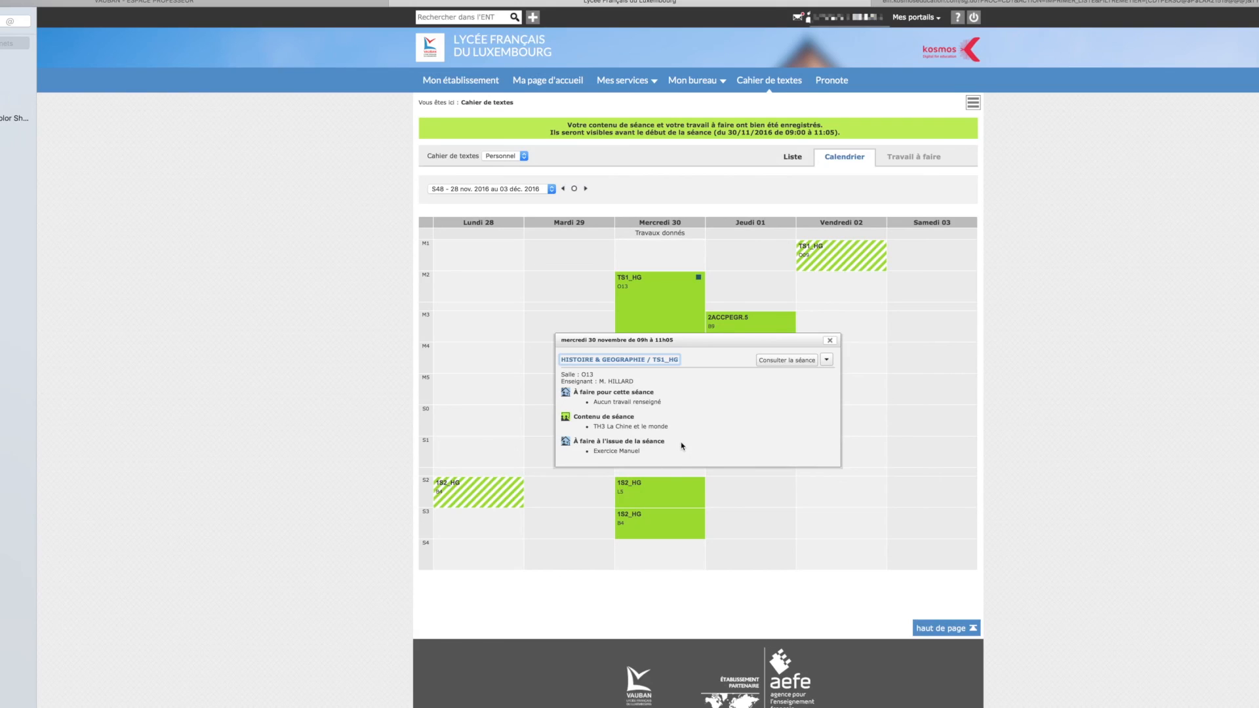
left_click(829, 340)
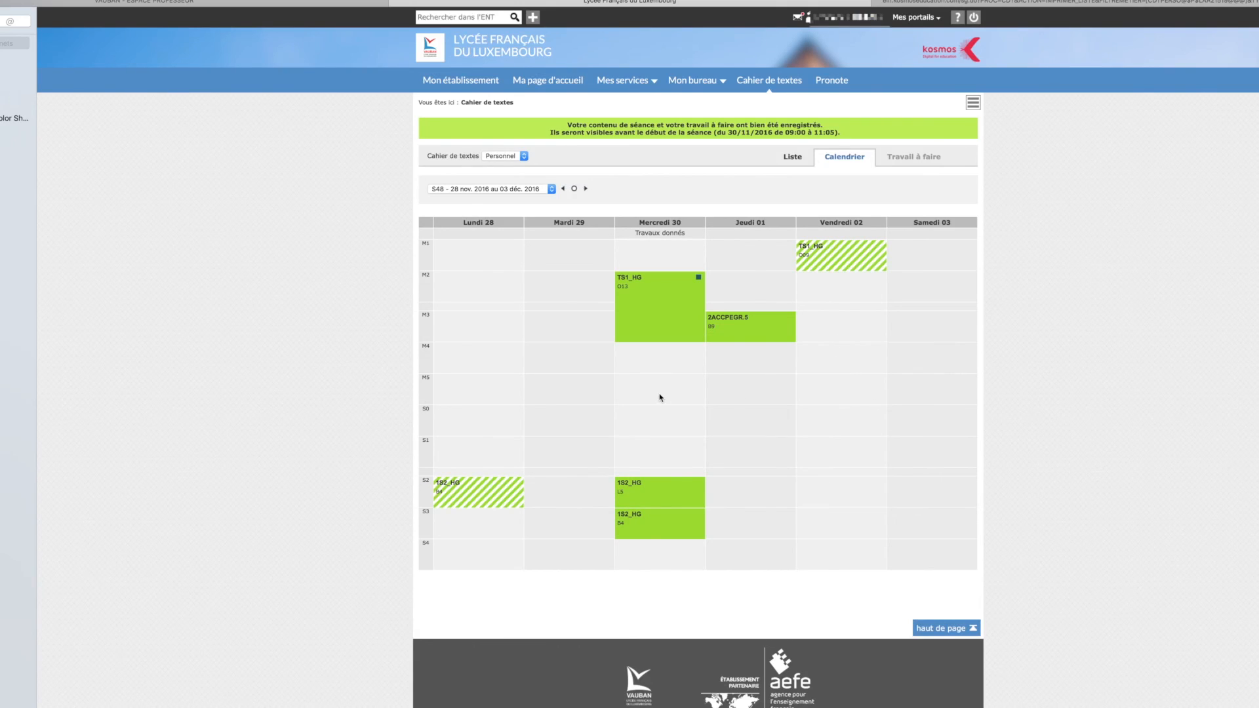